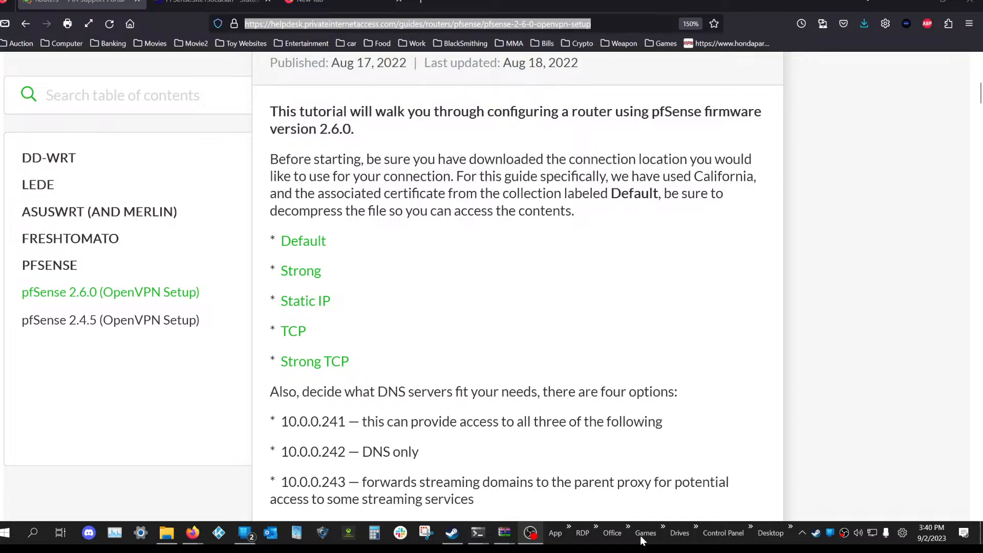
left_click(569, 530)
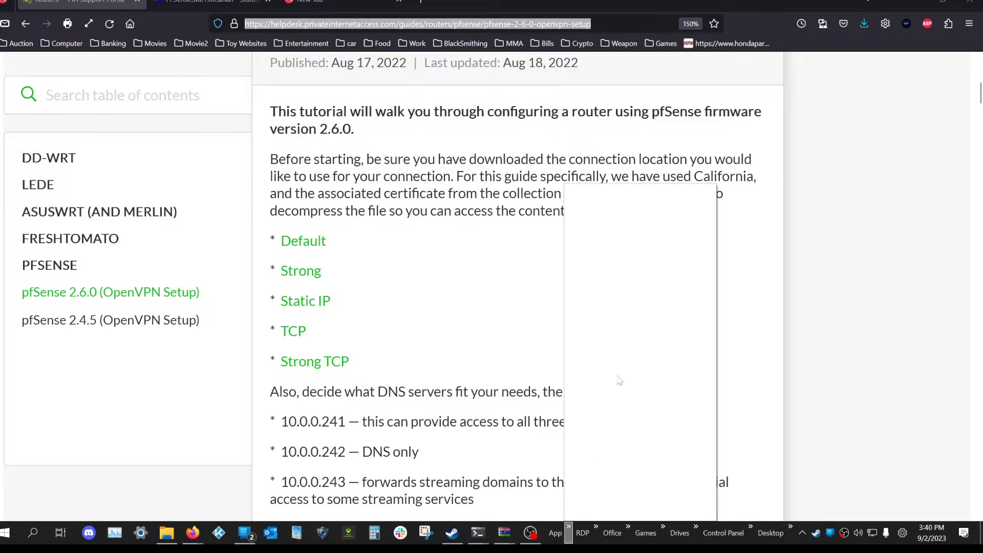
left_click(840, 292)
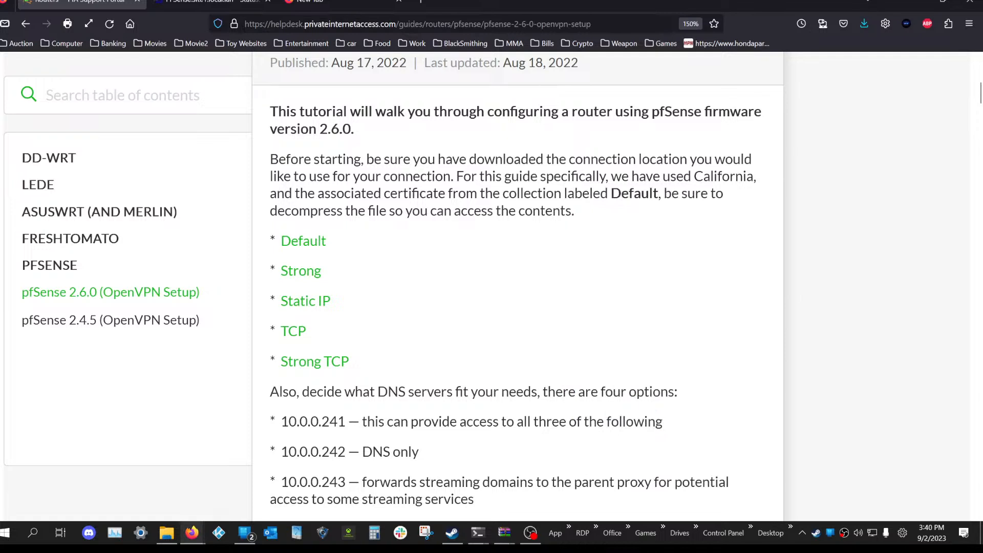
Review the OpenVPN servers list and the OpenVPN client instance status in the pfSense web interface
left_click(205, 2)
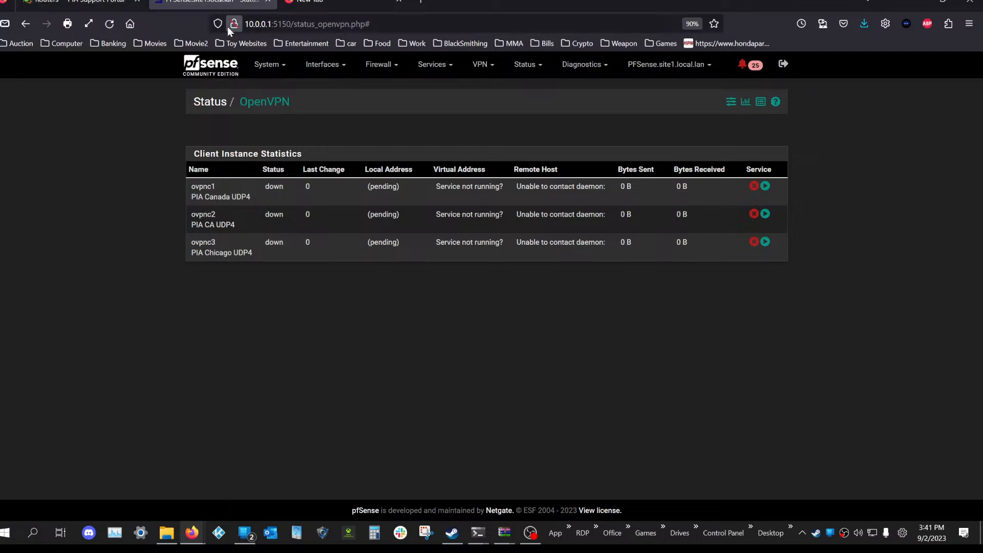
left_click(90, 4)
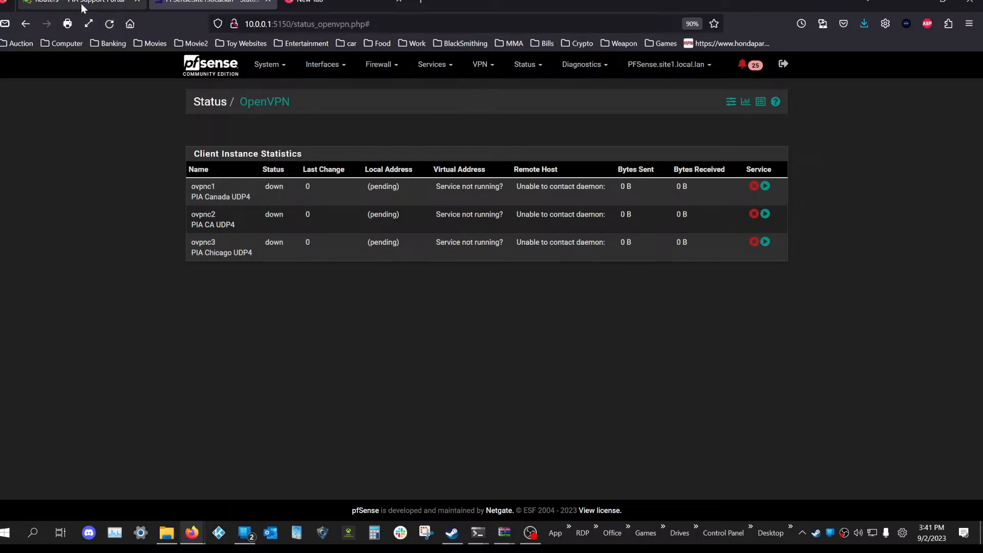
left_click(184, 4)
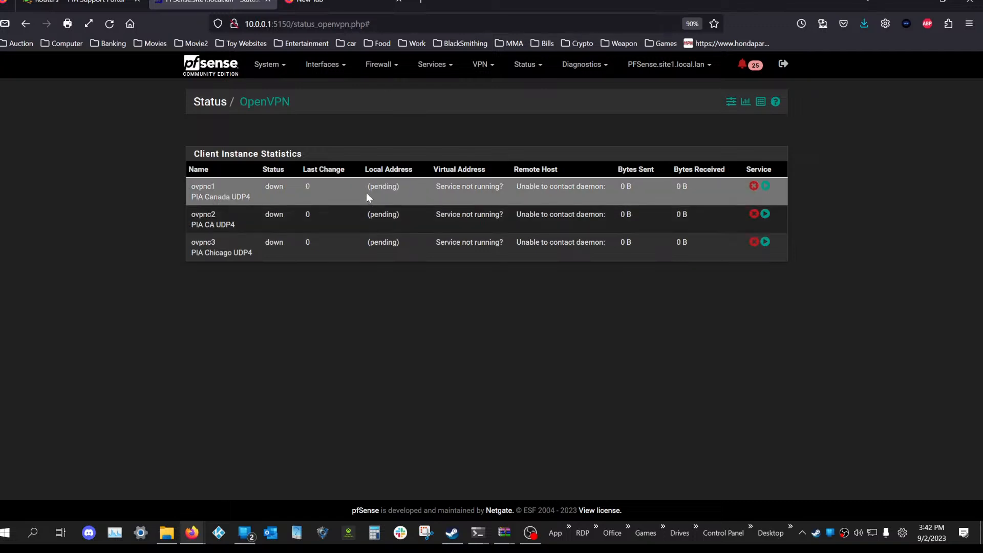
left_click(224, 66)
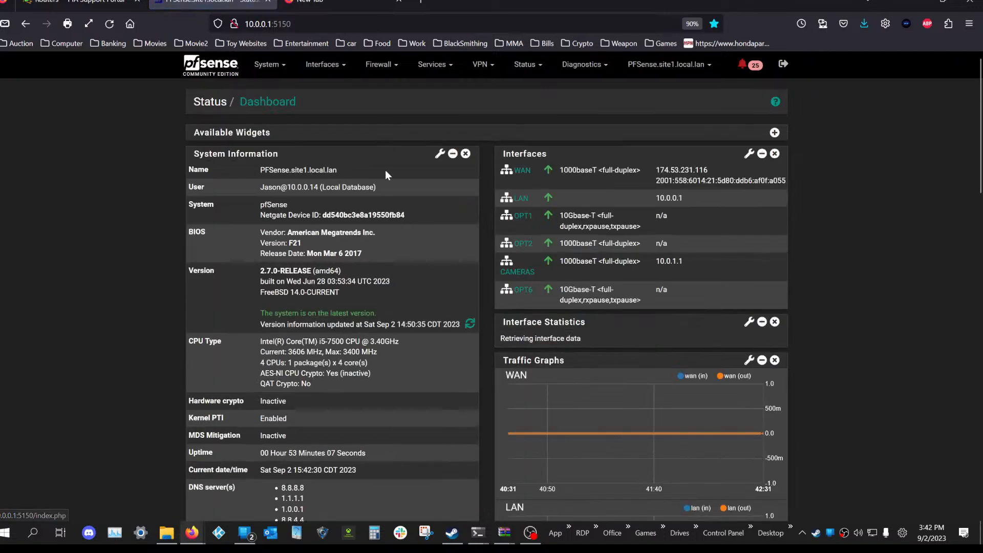
left_click(481, 61)
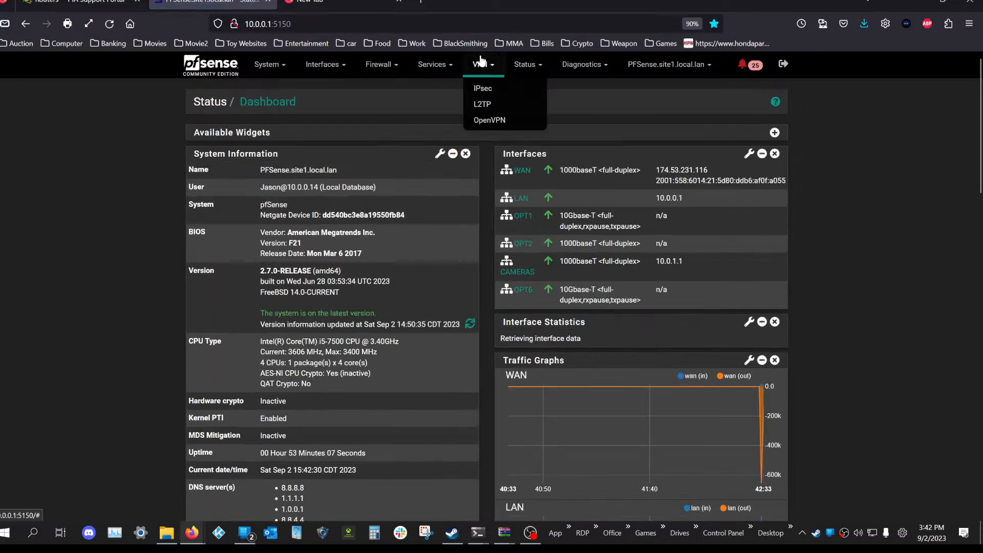
left_click(494, 121)
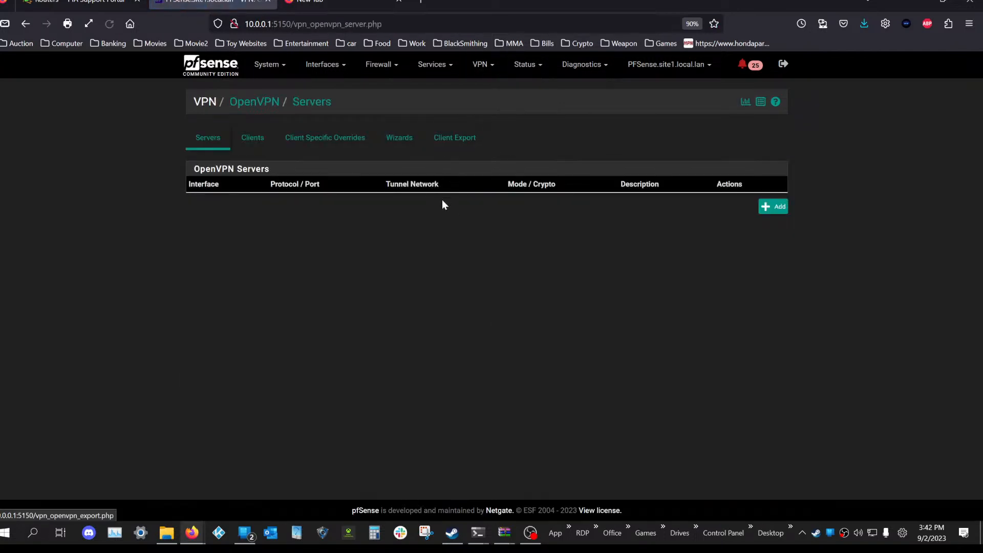
left_click(528, 65)
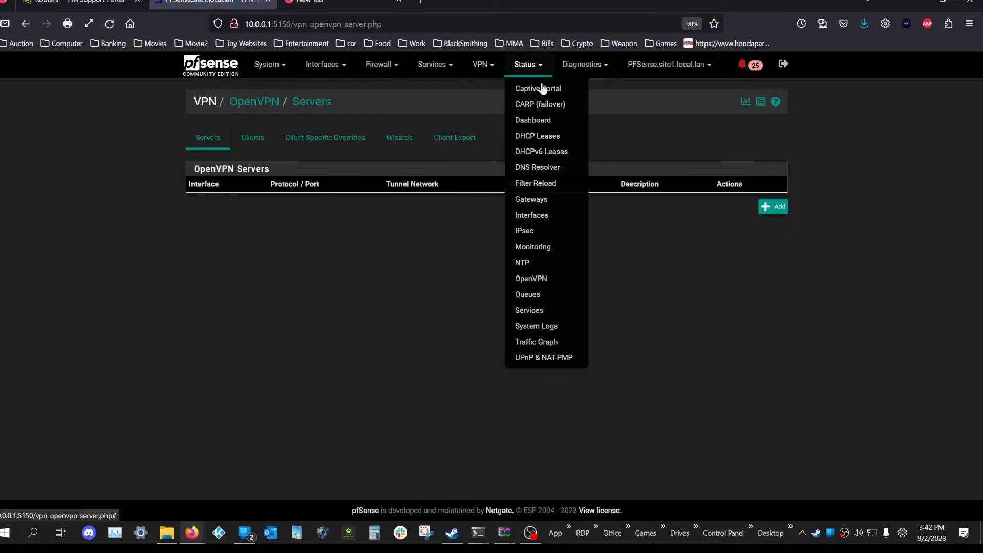
left_click(543, 281)
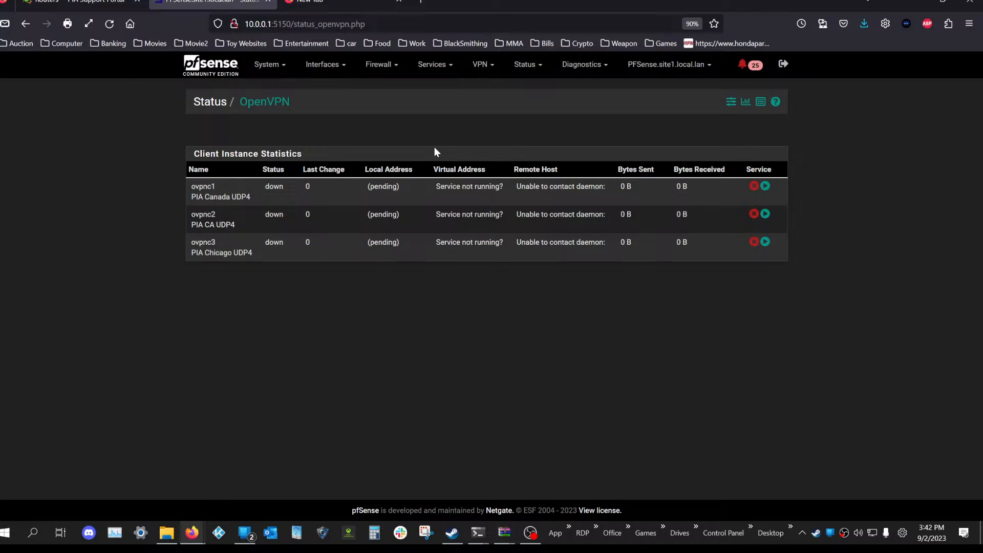
Read the PIA pfSense 2.6.0 OpenVPN setup guide, covering the configuration downloads, certificate authority import and VPN client creation
left_click(82, 2)
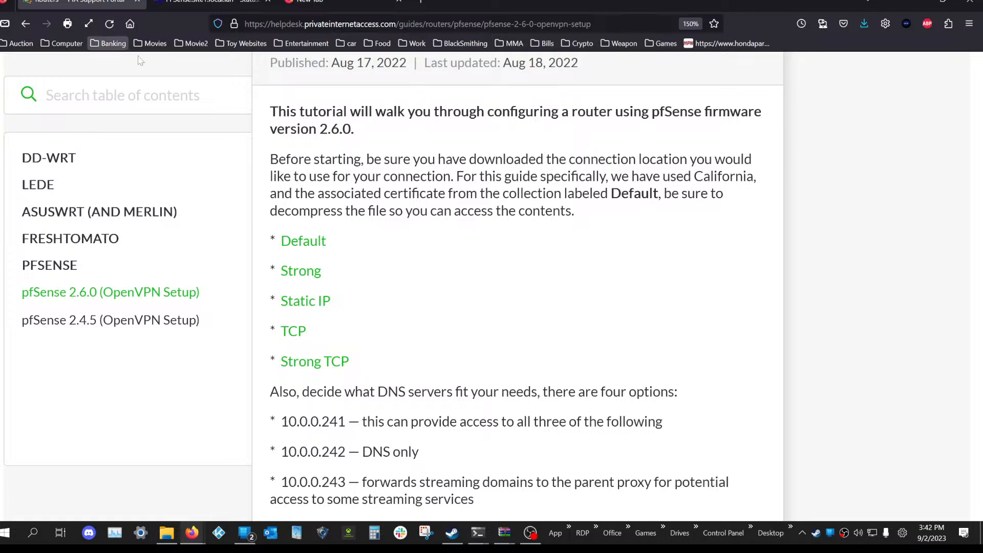
scroll(491, 288, "up", 7)
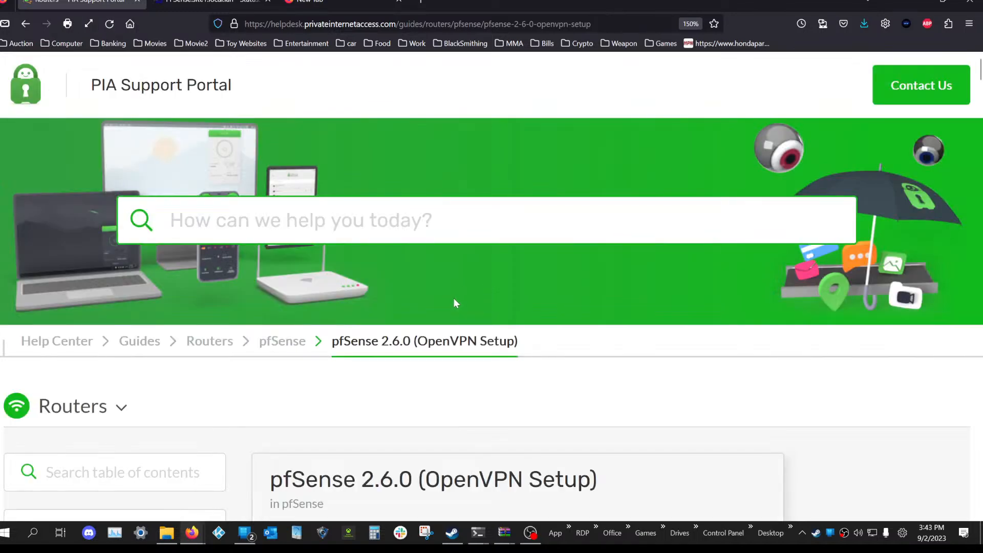
scroll(454, 303, "down", 6)
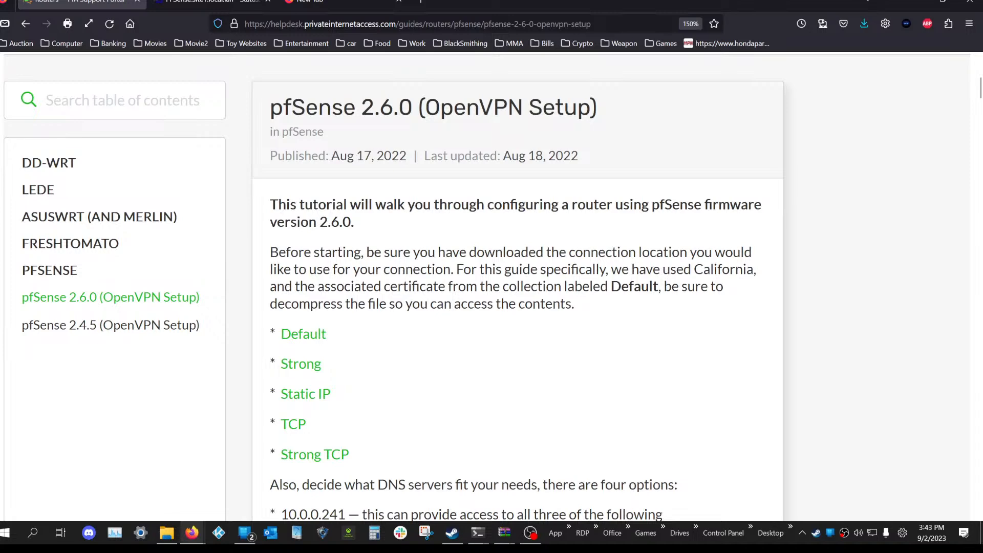
scroll(440, 306, "down", 13)
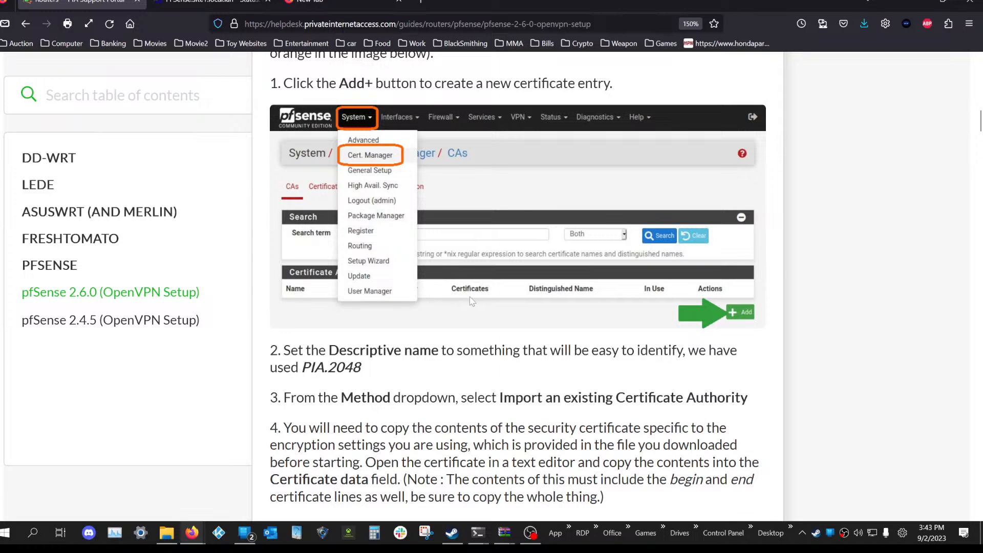
scroll(472, 299, "down", 8)
scroll(473, 300, "up", 2)
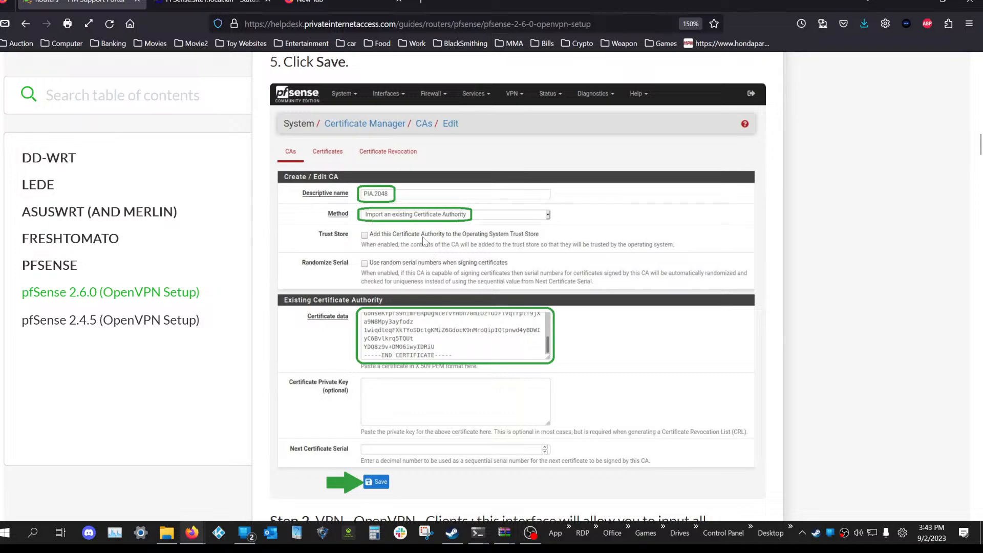
scroll(417, 262, "up", 7)
scroll(417, 262, "down", 9)
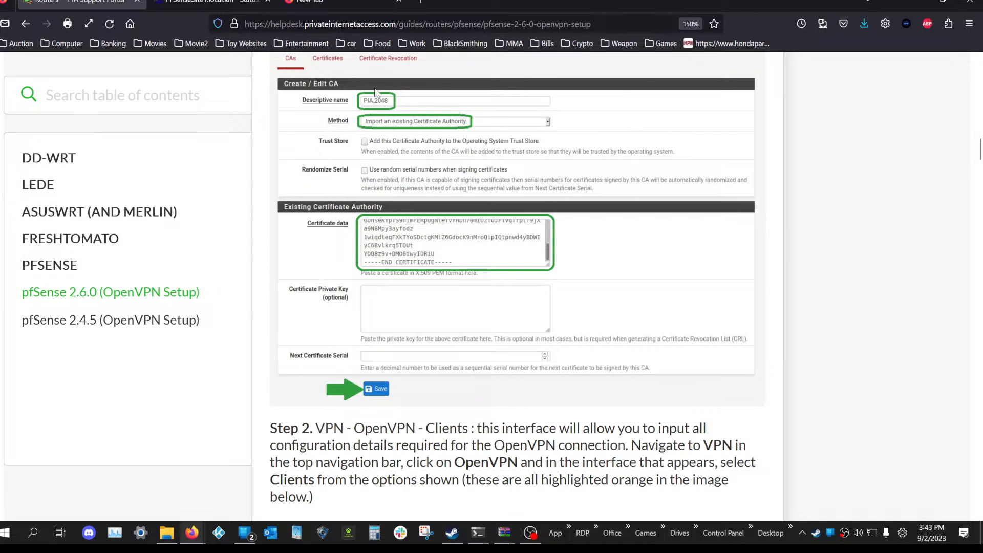
scroll(424, 338, "down", 8)
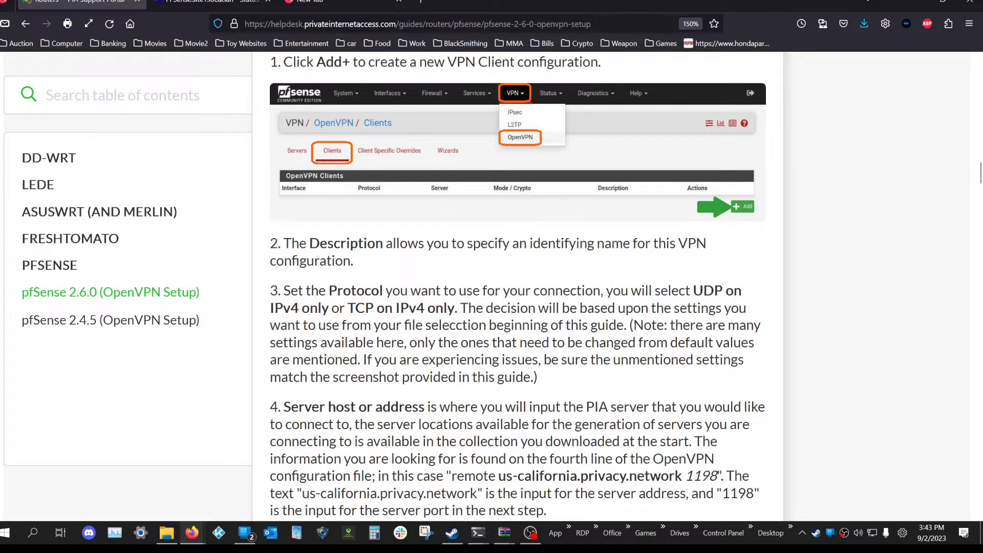
scroll(362, 351, "up", 5)
scroll(361, 351, "up", 15)
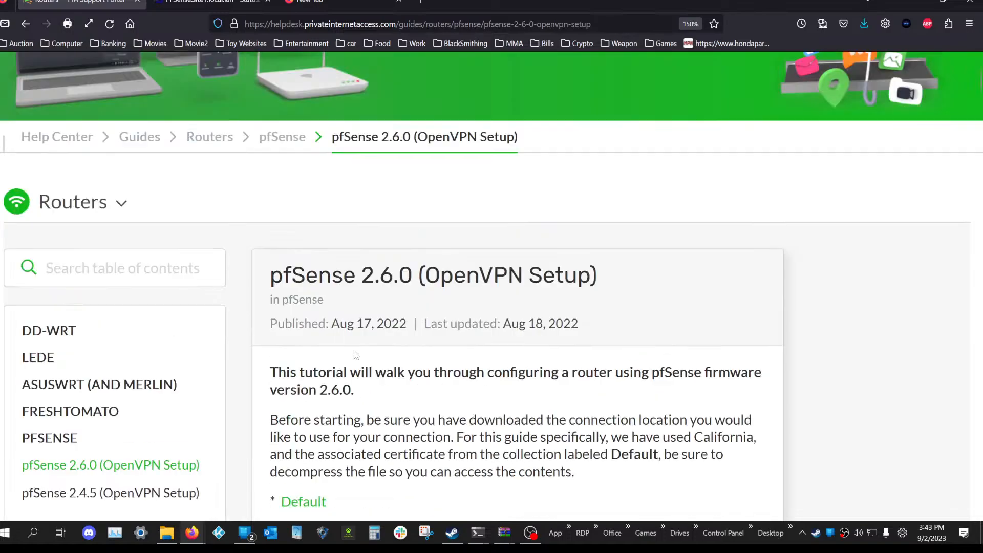
scroll(346, 347, "down", 6)
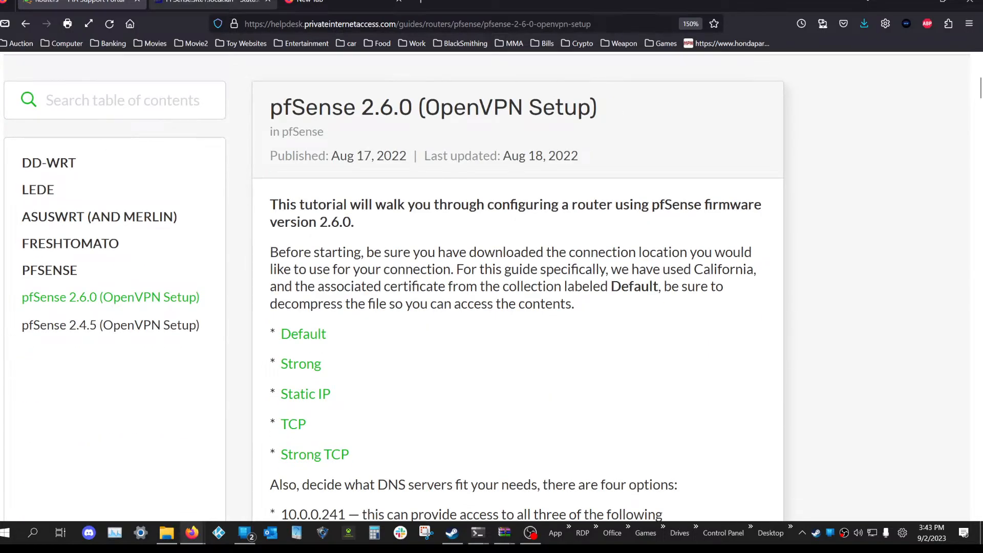
Open the certificate manager in pfSense and look through its certificates and certificate authorities lists
left_click(213, 3)
left_click(323, 66)
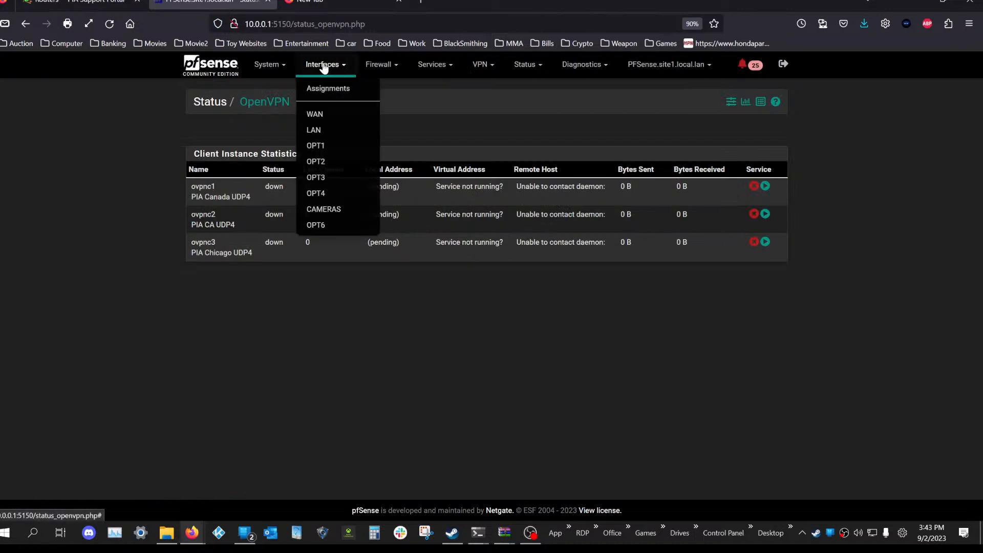
left_click(280, 72)
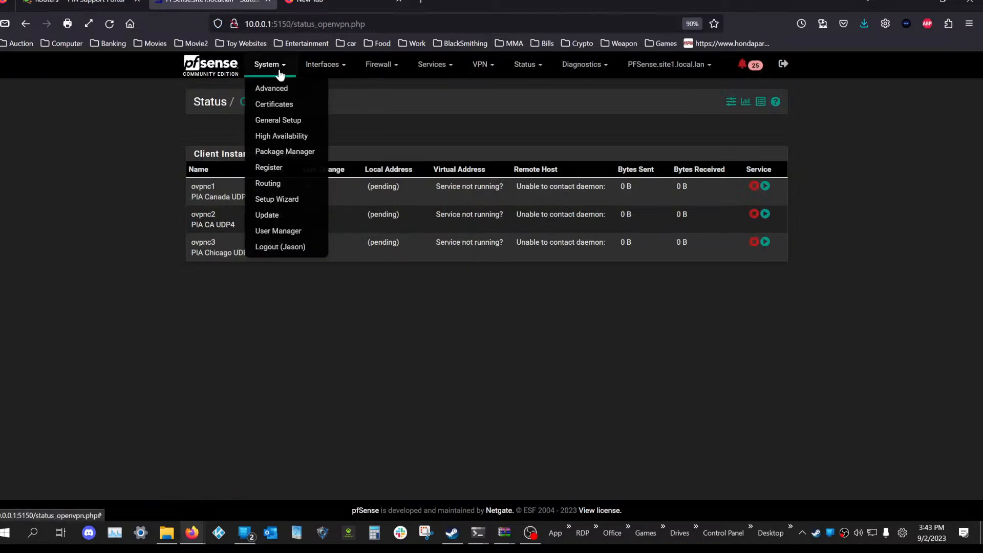
left_click(276, 108)
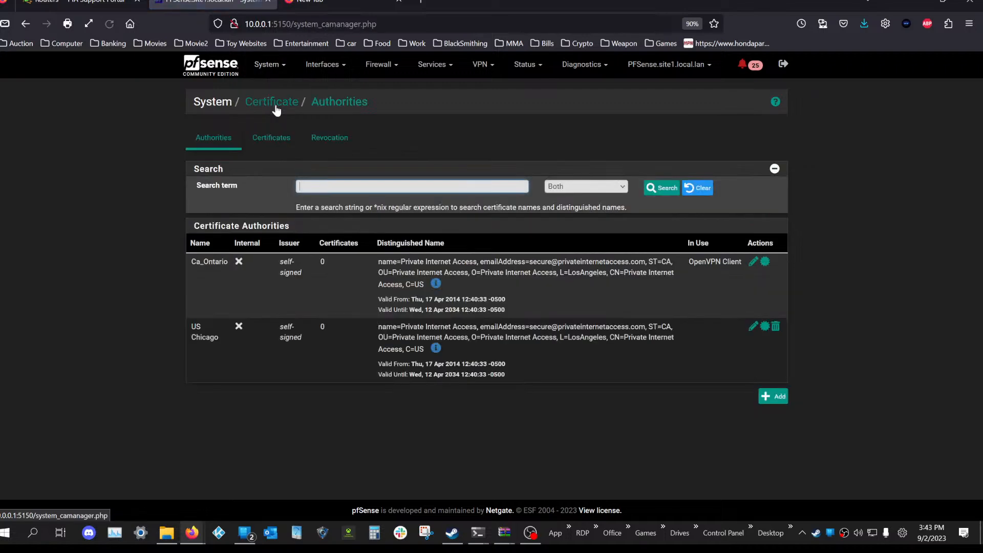
left_click(267, 66)
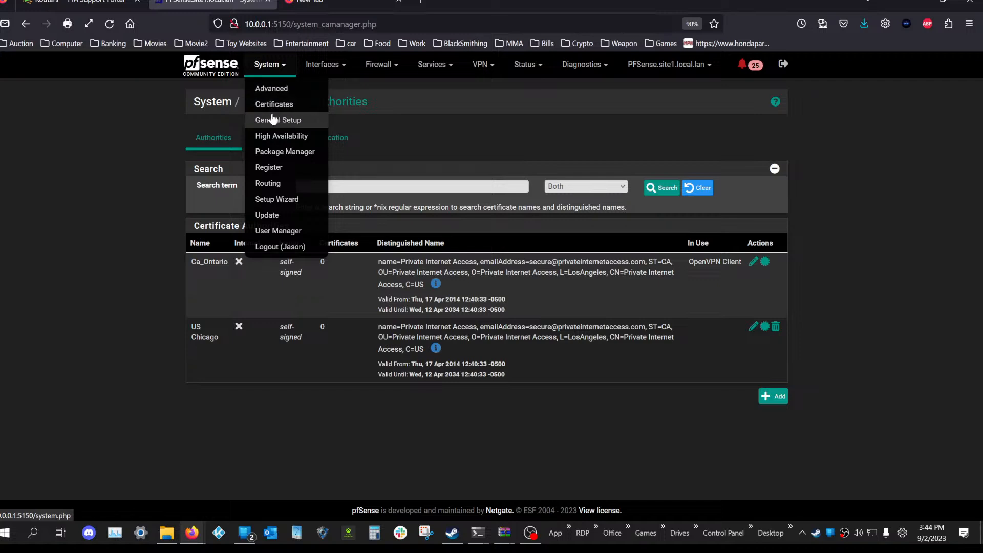
left_click(89, 278)
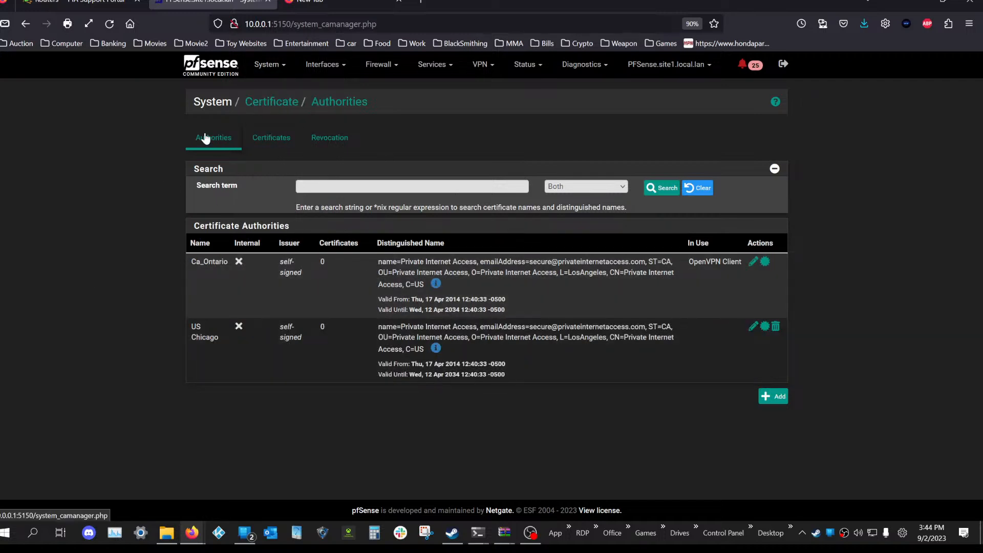
left_click(292, 138)
left_click(220, 147)
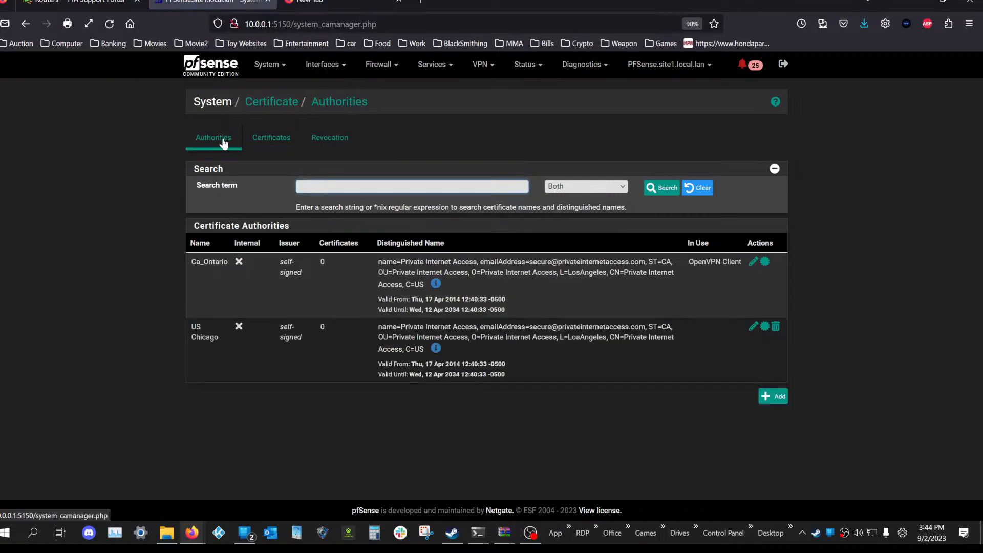
left_click(82, 3)
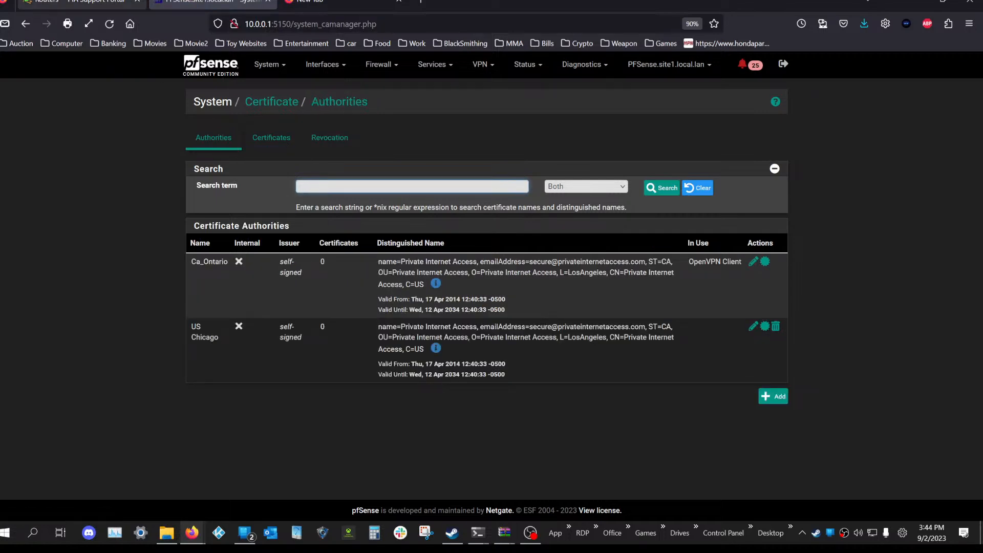
scroll(448, 253, "down", 3)
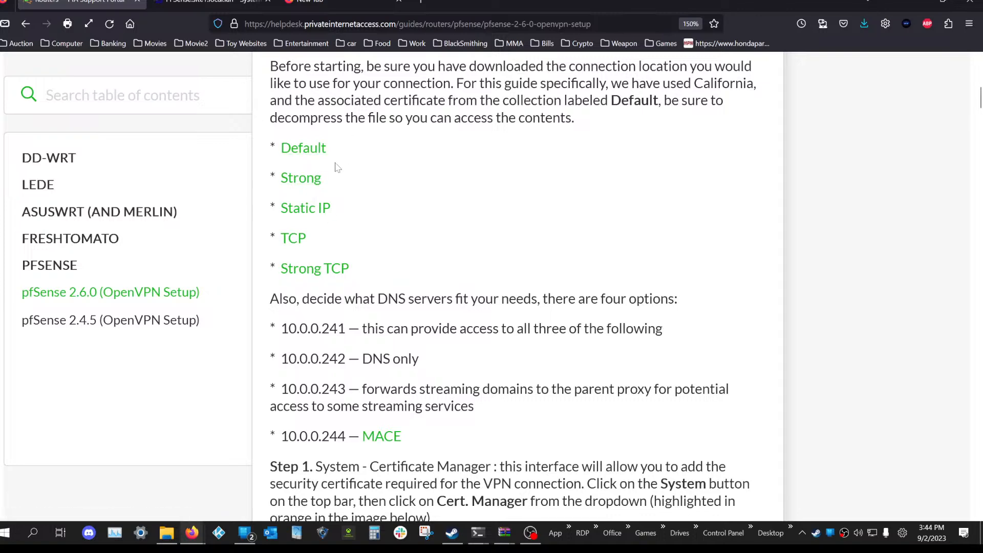
right_click(314, 180)
key("k")
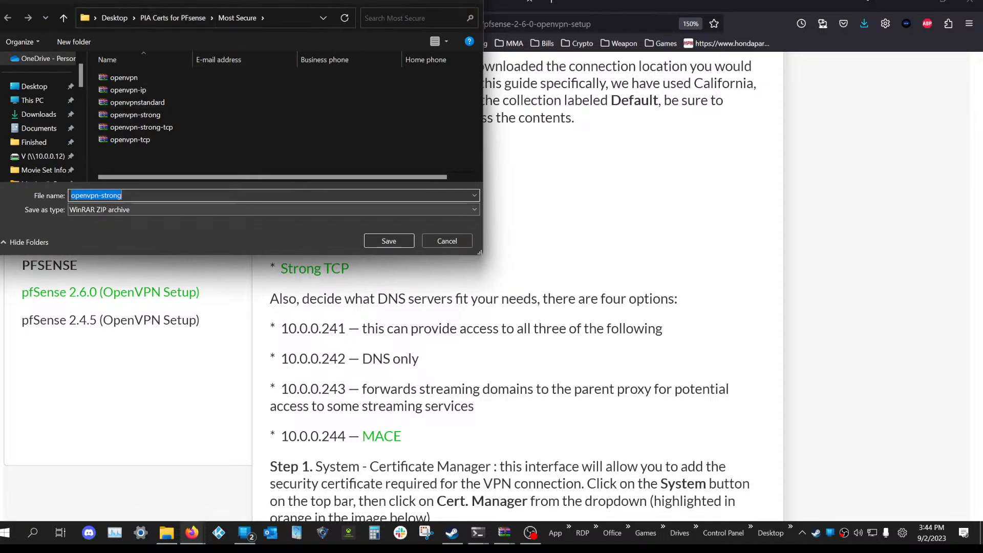
left_click(474, 1)
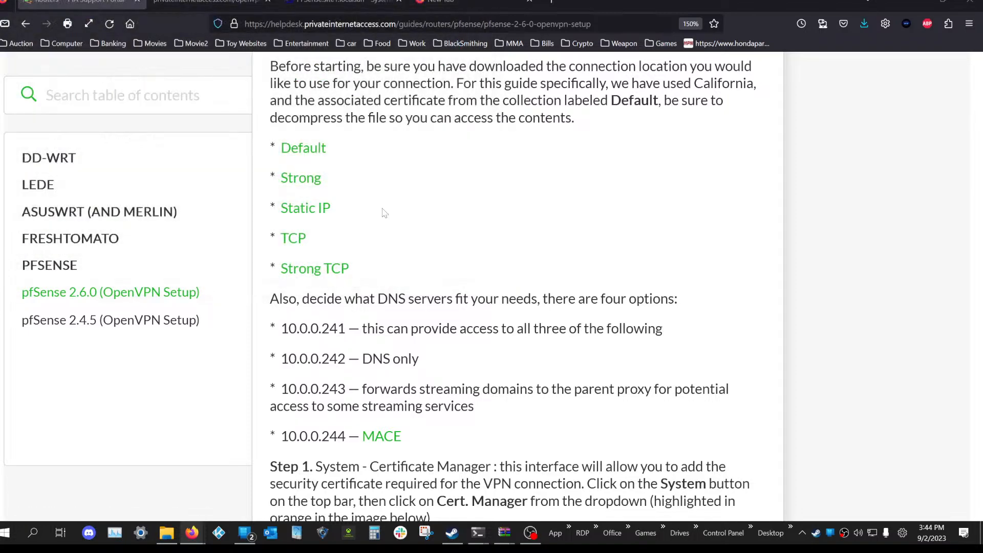
Switch to the Most Secure folder in File Explorer and open the ca_ontario configuration file in Notepad
left_click(163, 534)
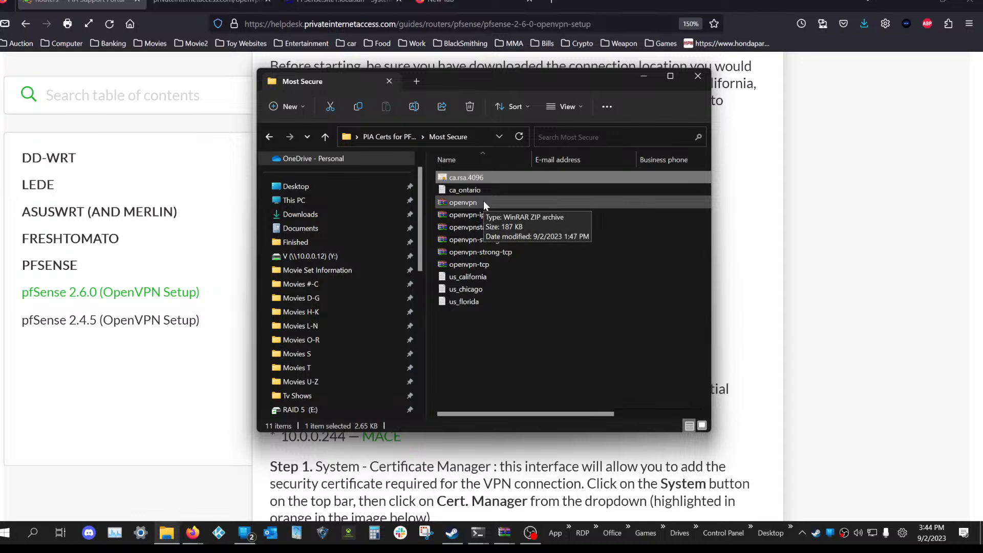
left_click(472, 191)
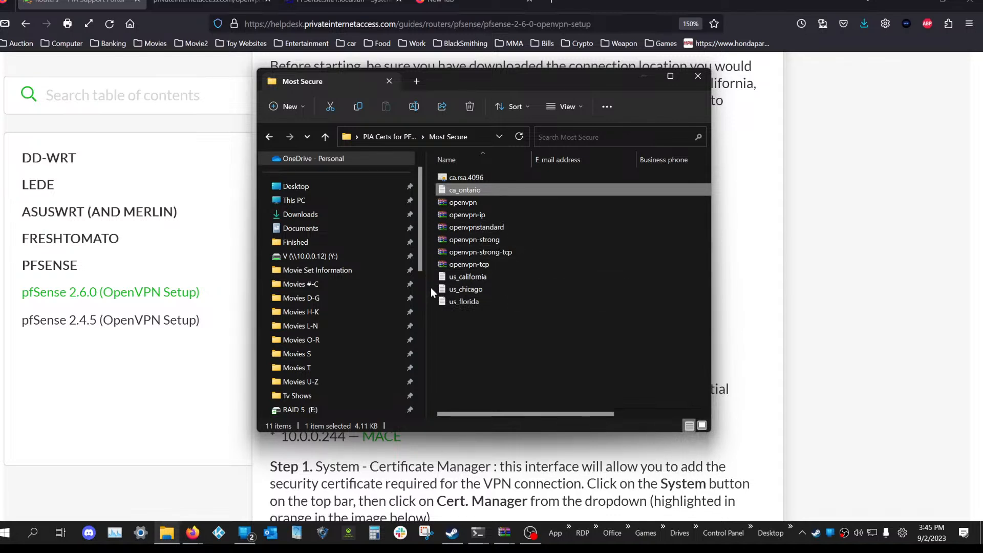
double_click(475, 191)
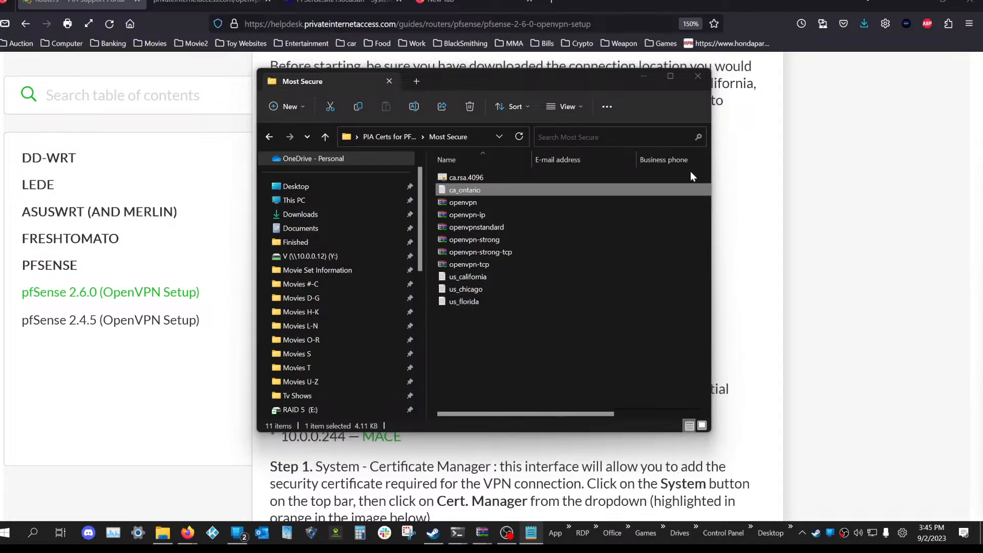
left_click_drag(982, 138, 259, 0)
Open the us_chicago configuration file from the Most Secure folder alongside ca_ontario and compare the two
left_click(617, 379)
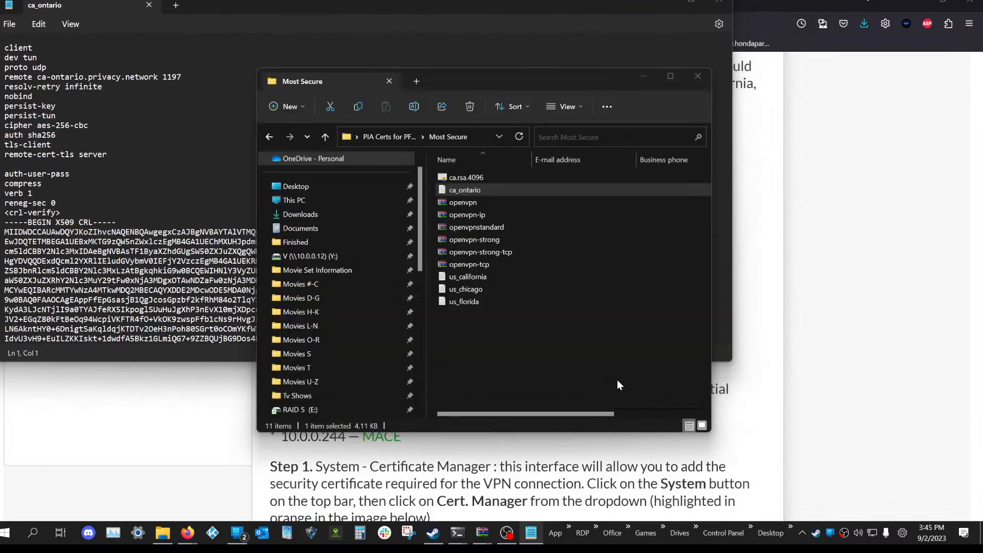
double_click(482, 290)
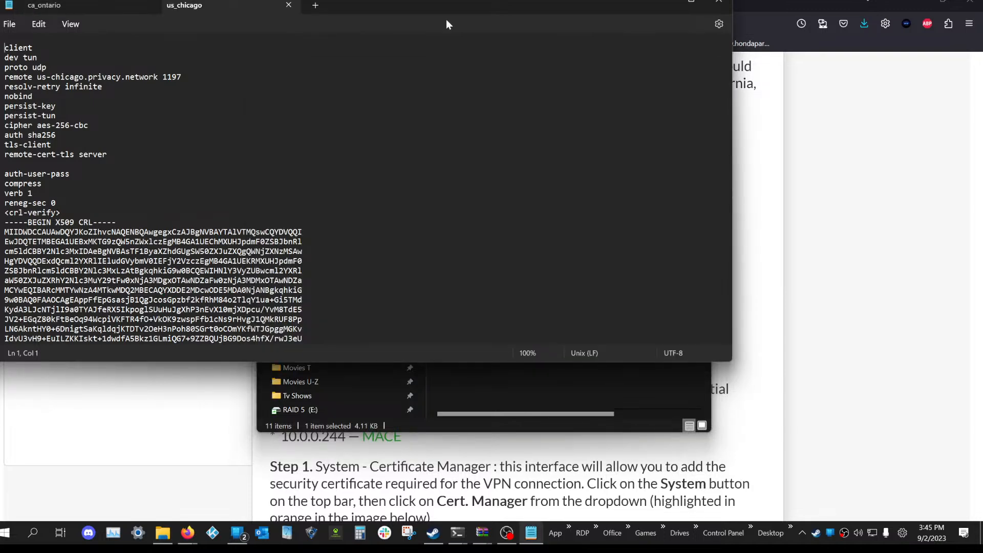
left_click_drag(438, 4, 613, 127)
left_click(247, 131)
left_click(374, 130)
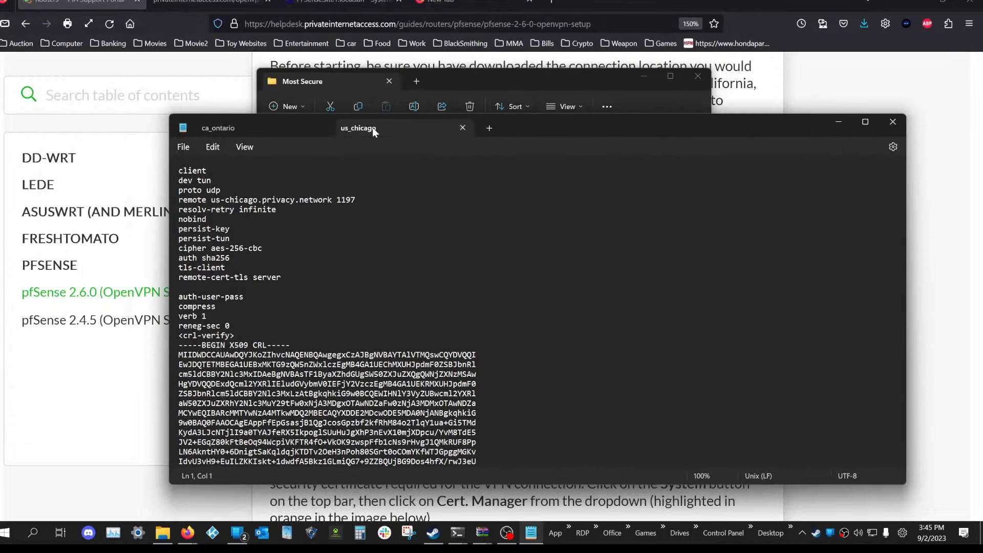
Open the us_california configuration file in Notepad, leaving it as the only open file in a narrowed window beside the Most Secure folder
left_click(590, 85)
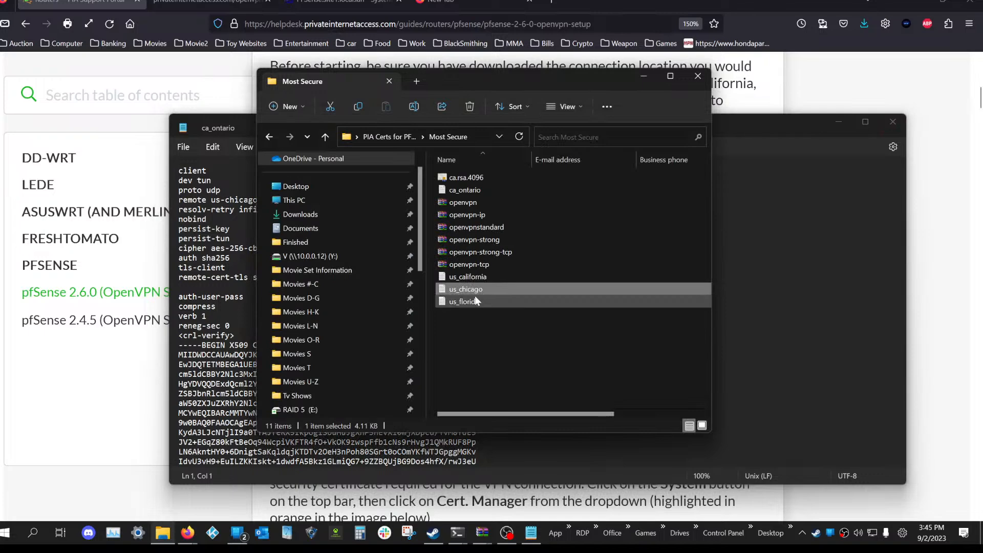
double_click(475, 277)
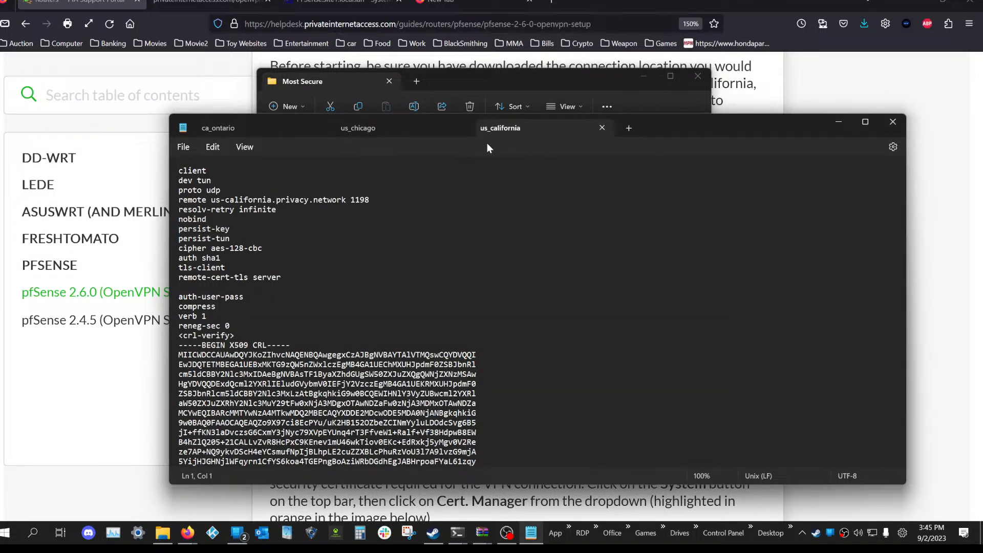
left_click(463, 128)
left_click(323, 128)
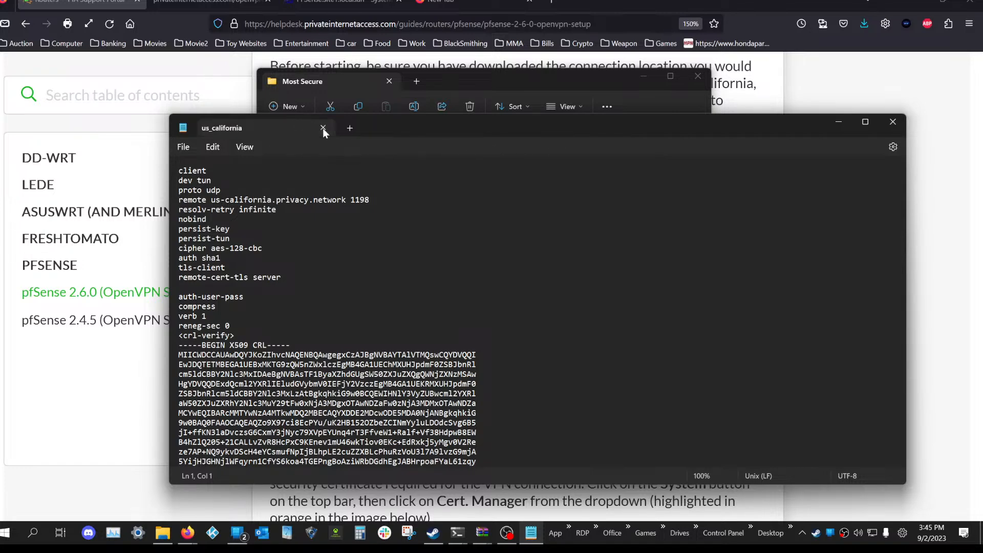
left_click_drag(456, 124, 315, 51)
left_click_drag(767, 184, 350, 185)
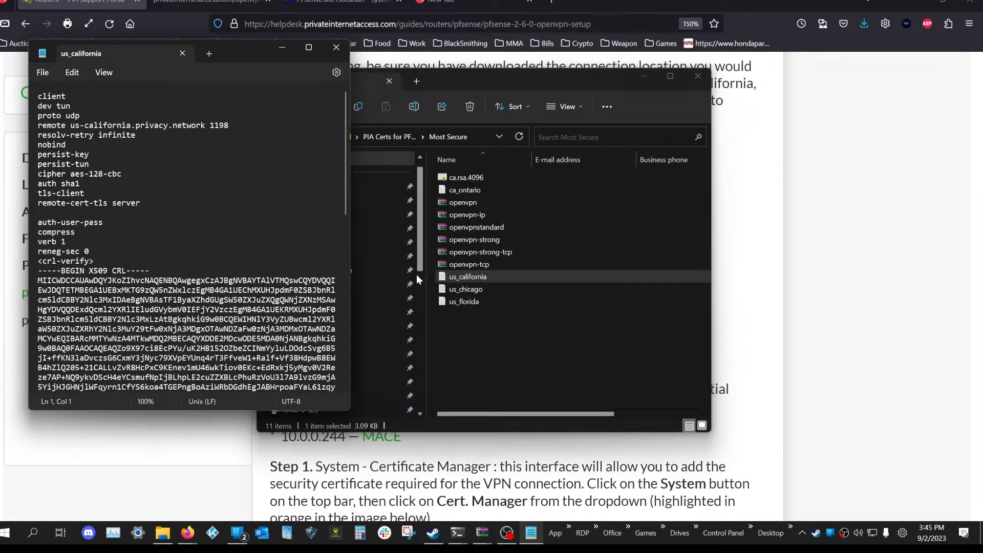
Reopen the ca_ontario configuration file and detach it into its own Notepad window, separate from us_california
left_click(474, 192, "ctrl")
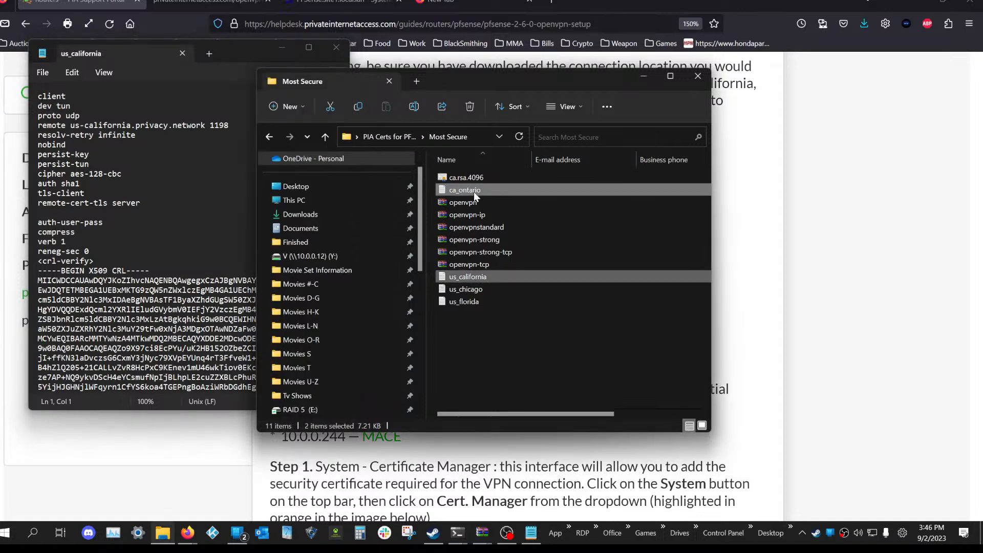
left_click(474, 191)
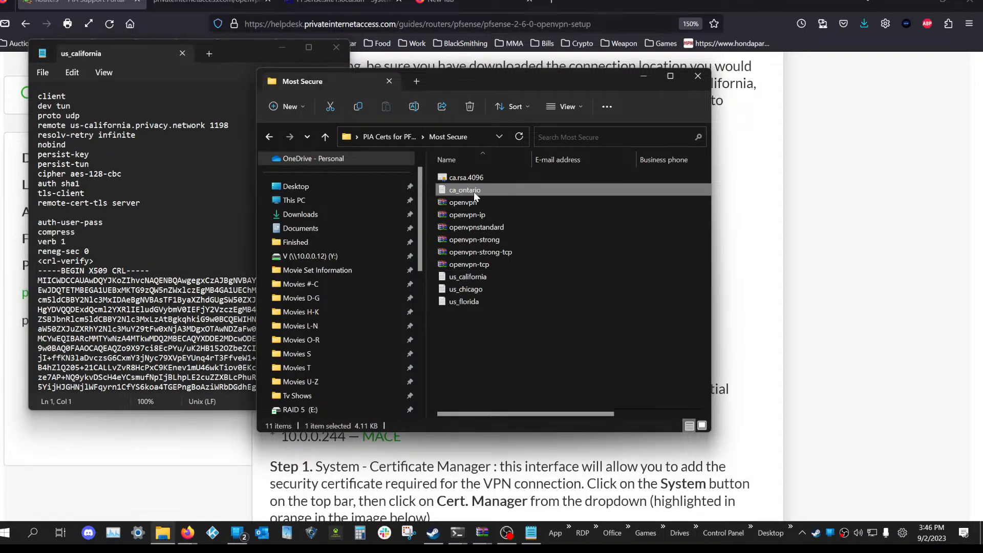
double_click(474, 191)
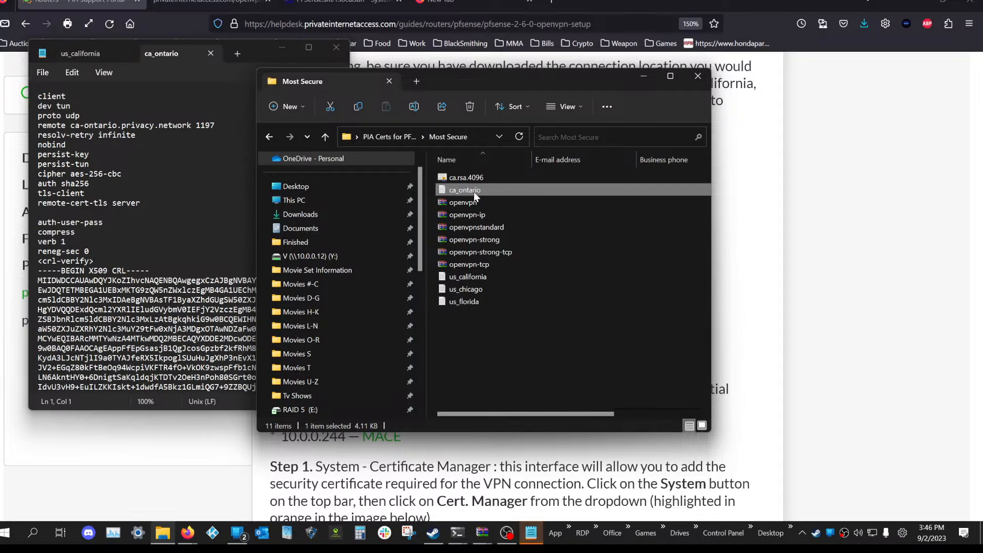
left_click_drag(257, 50, 228, 70)
right_click(455, 190)
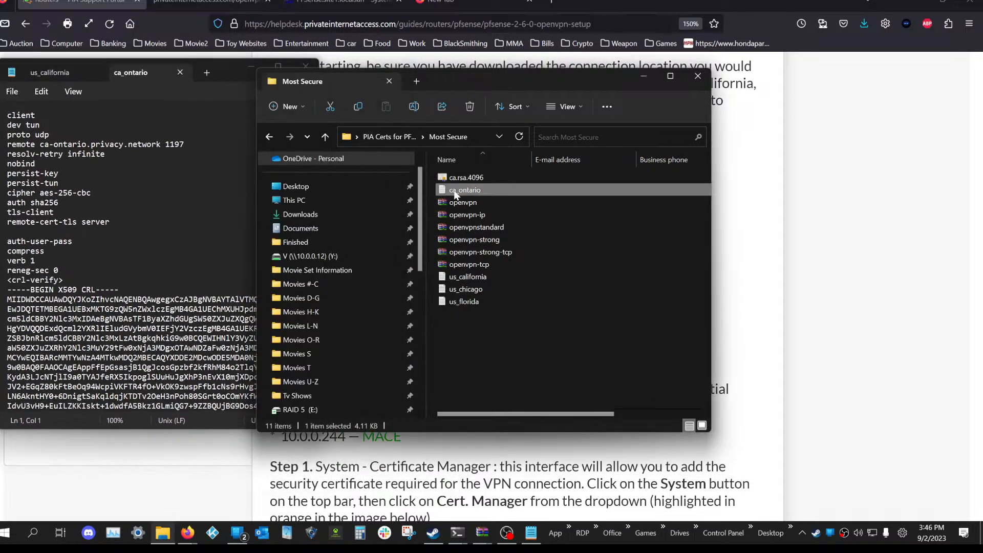
mouse_move(501, 250)
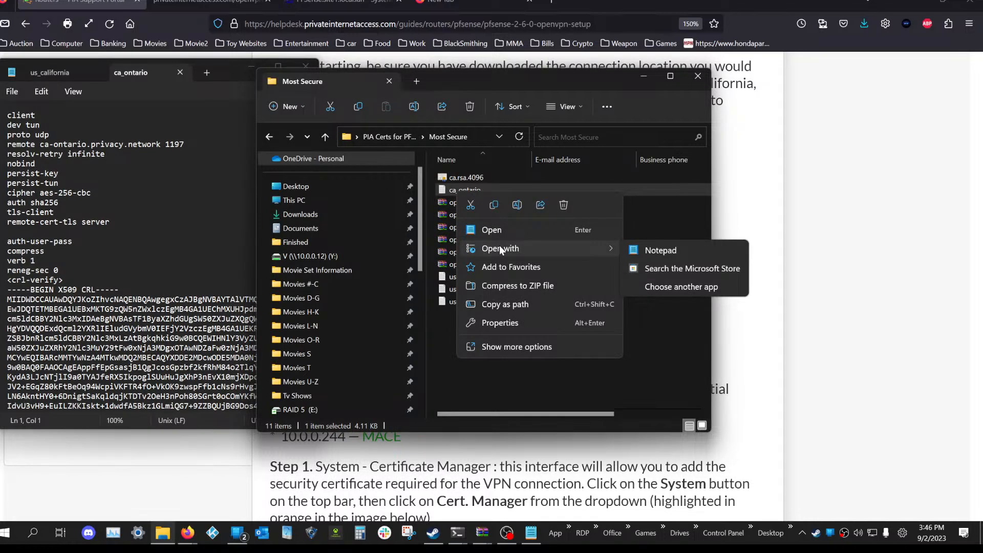
left_click(474, 377)
left_click_drag(156, 74, 791, 143)
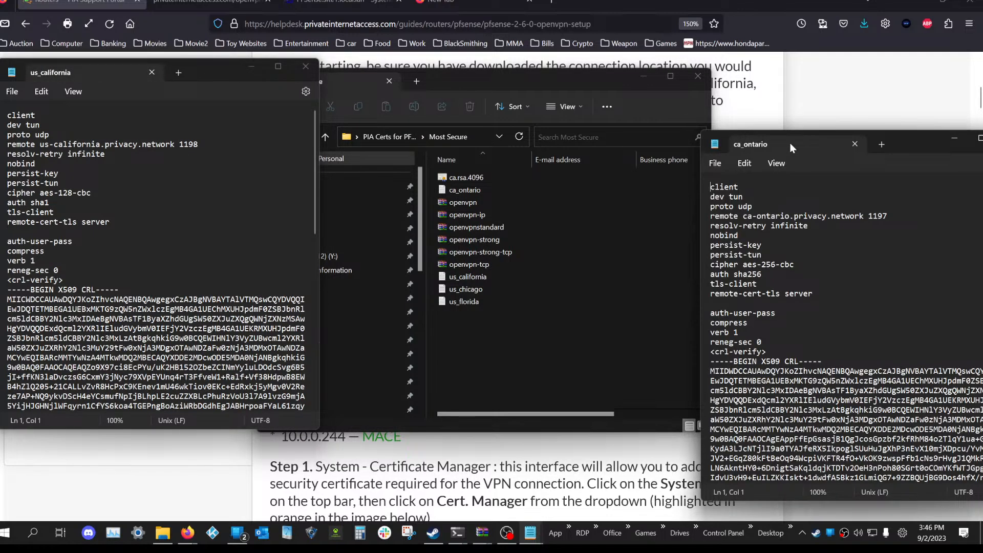
Place the ca_ontario and us_california windows side by side and compare their settings, highlighting the aes-256-cbc cipher in ca_ontario
left_click_drag(896, 147, 558, 61)
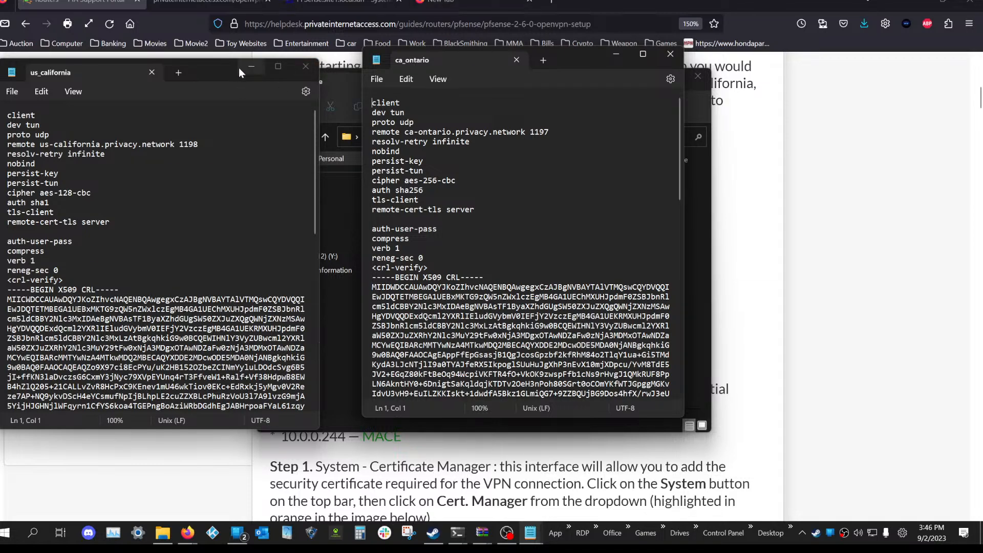
left_click_drag(212, 75, 237, 66)
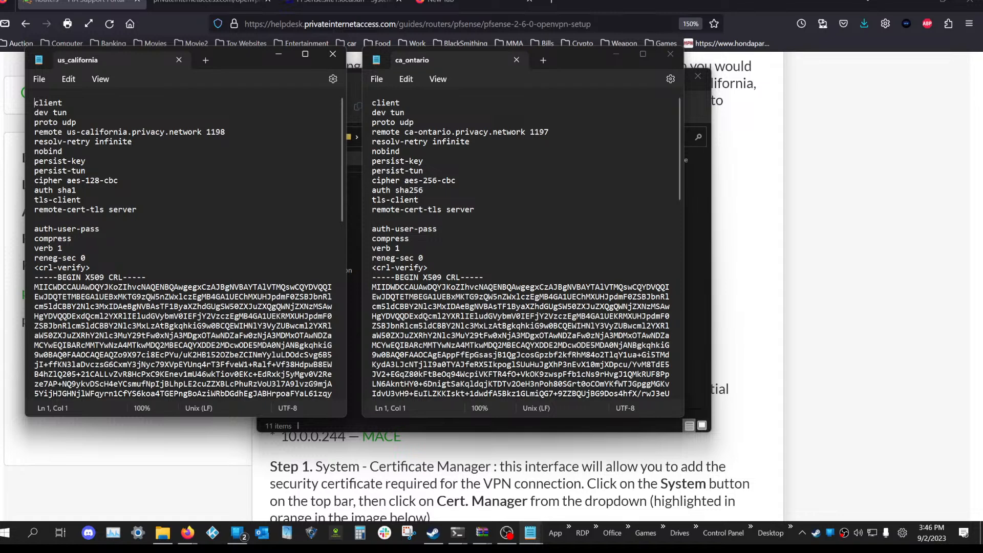
left_click_drag(404, 180, 456, 180)
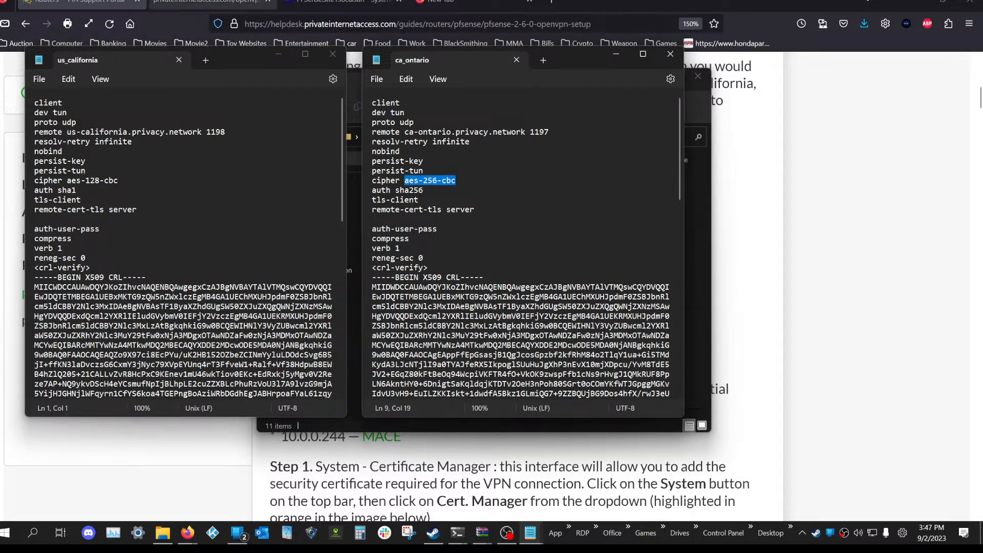
Return to PIA's pfSense guide in the browser and review the VPN client's endpoint, authentication, cryptographic, compression and custom option settings
left_click(90, 2)
scroll(488, 234, "up", 1)
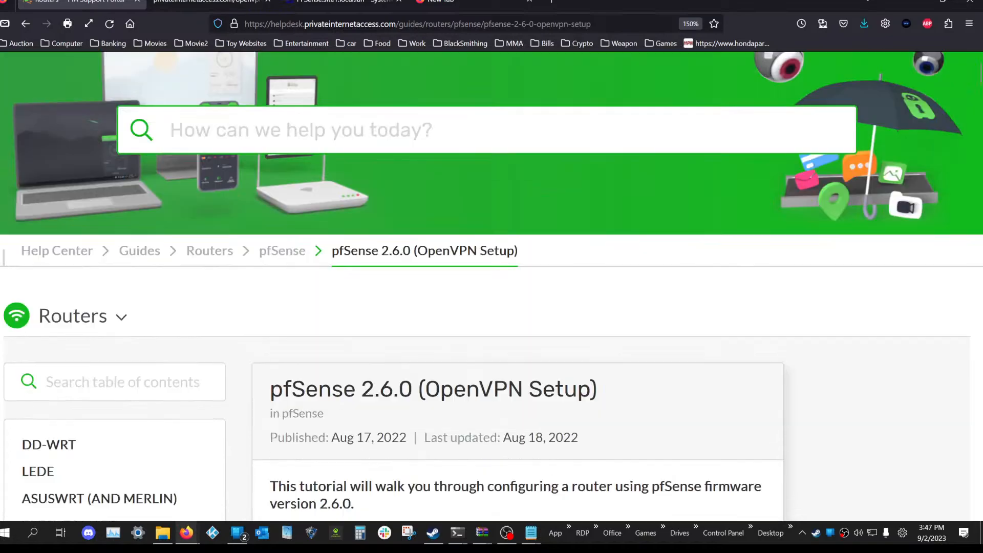
scroll(488, 236, "down", 10)
scroll(490, 241, "down", 15)
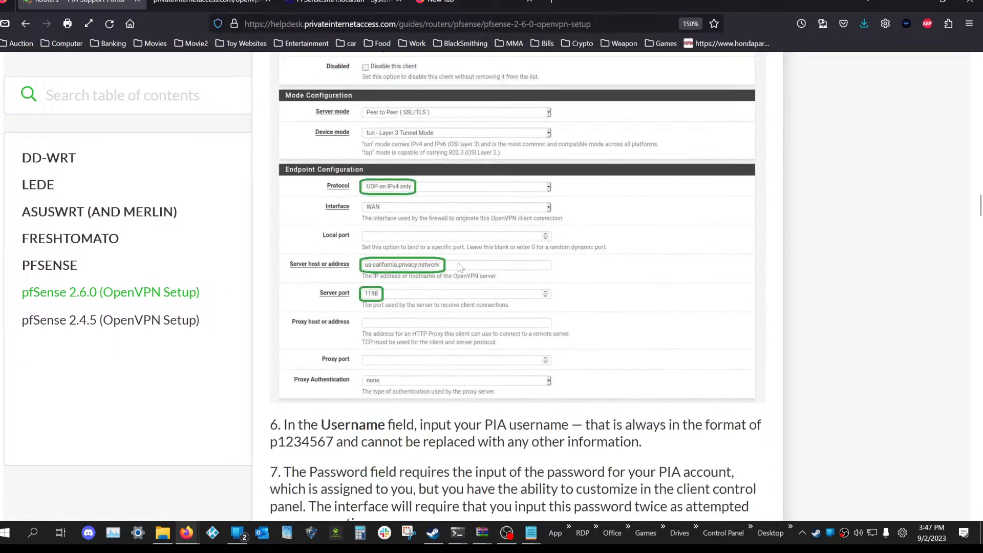
scroll(462, 271, "up", 3)
scroll(463, 272, "down", 3)
scroll(462, 272, "down", 3)
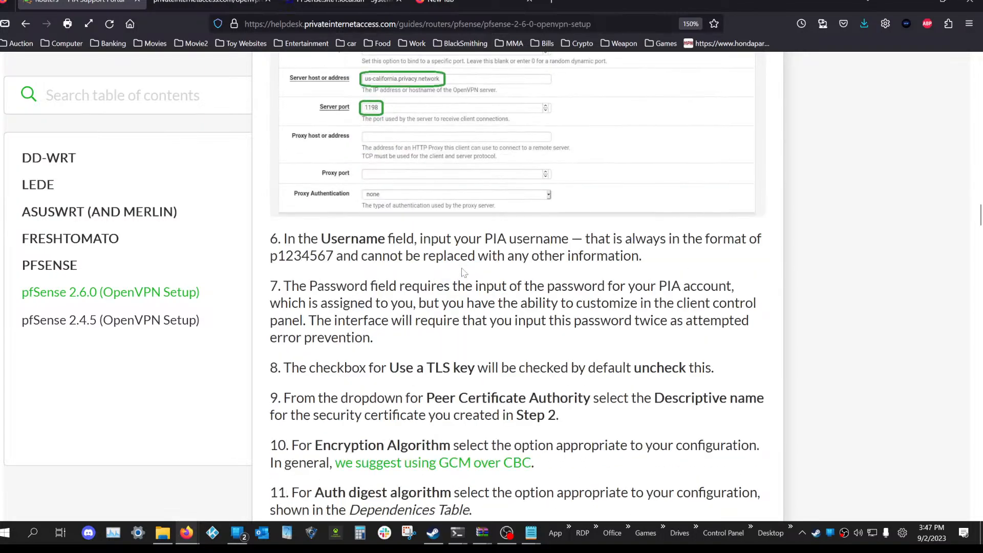
scroll(463, 271, "down", 6)
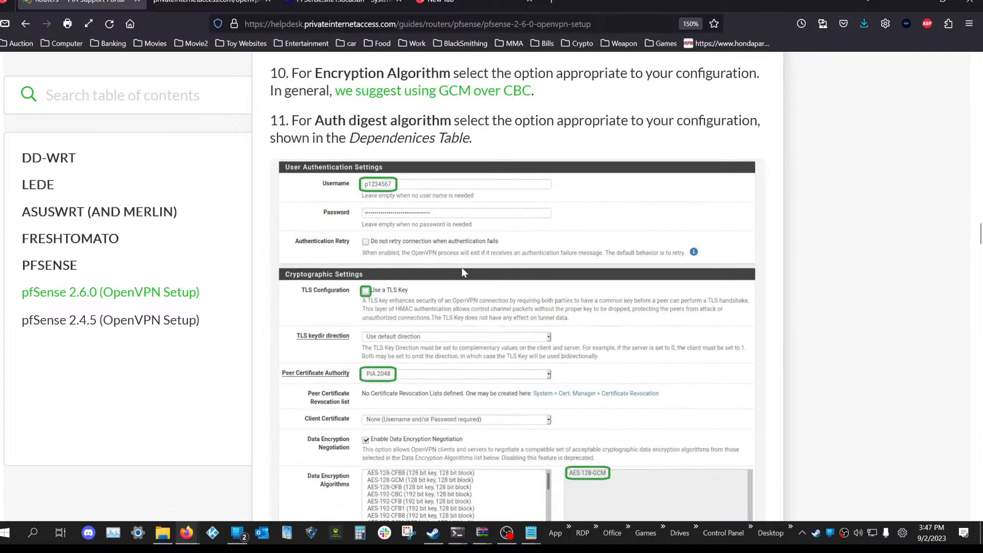
scroll(463, 269, "down", 2)
scroll(430, 267, "down", 3)
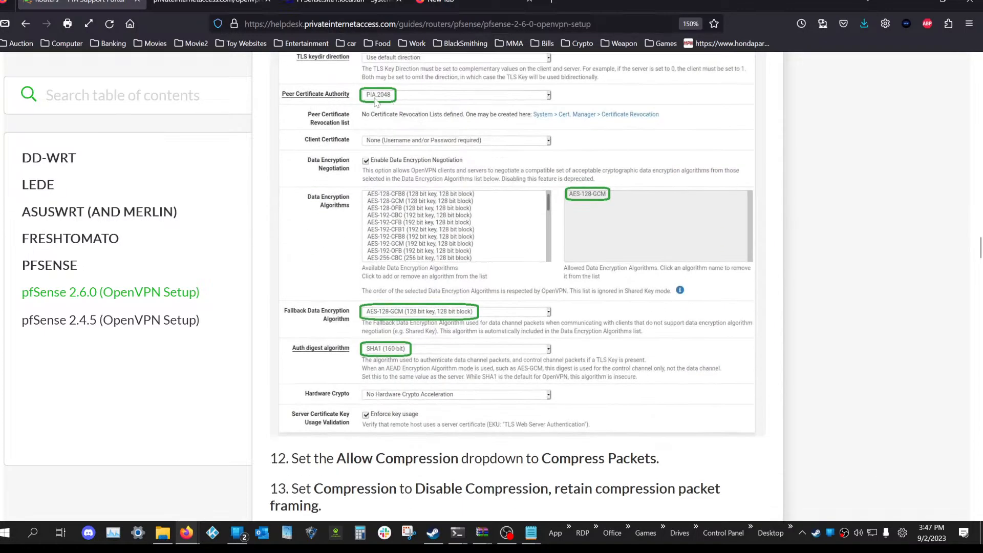
scroll(417, 186, "down", 3)
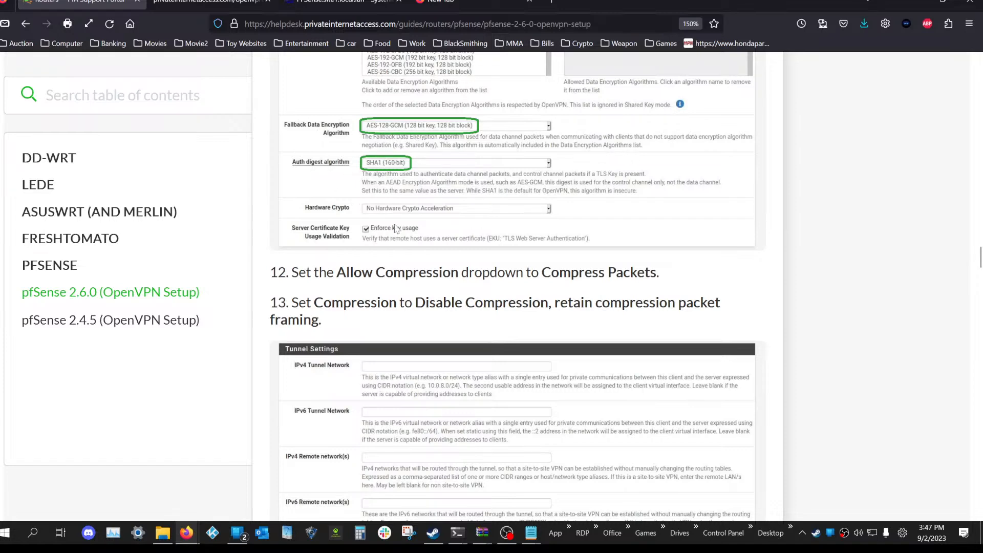
scroll(390, 205, "up", 8)
scroll(408, 244, "down", 5)
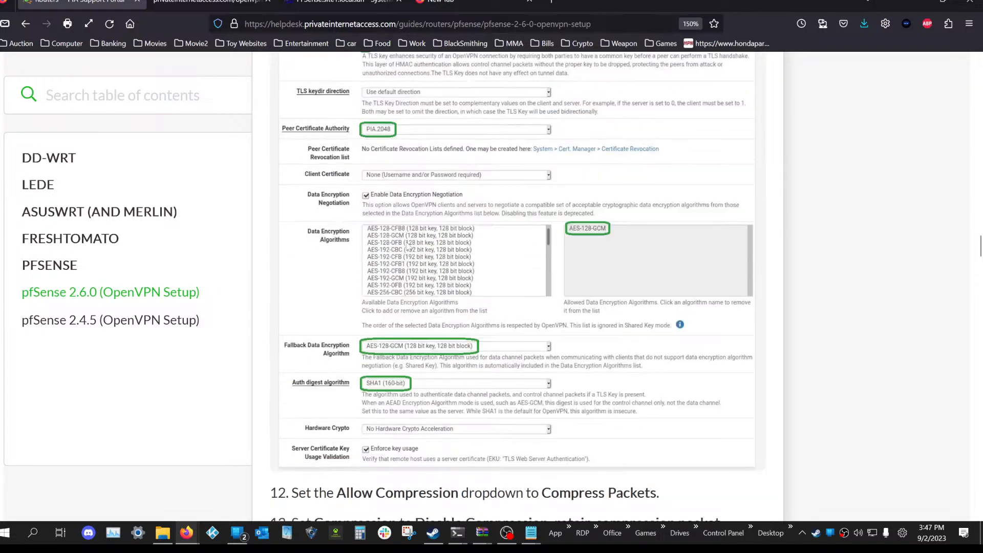
scroll(408, 244, "up", 5)
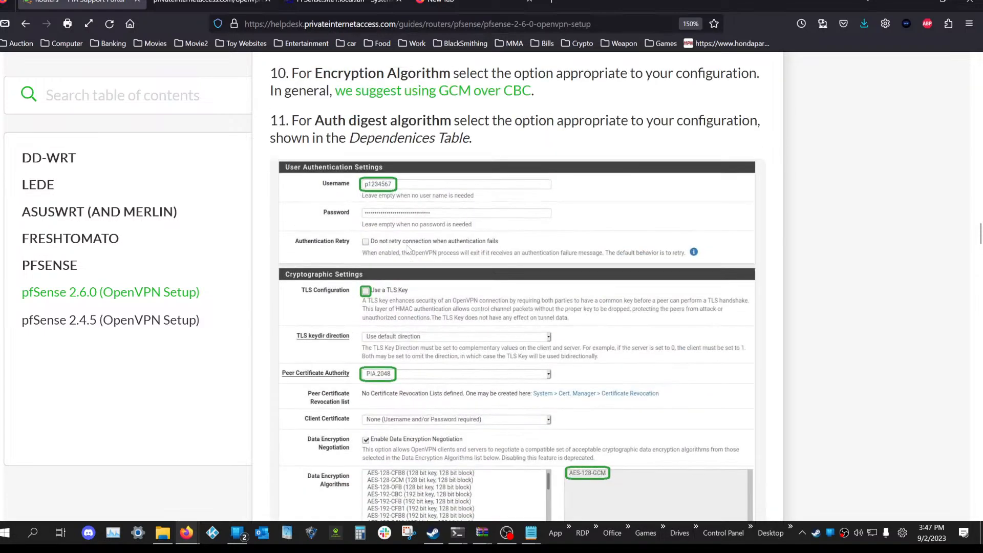
scroll(408, 247, "down", 3)
scroll(408, 247, "down", 10)
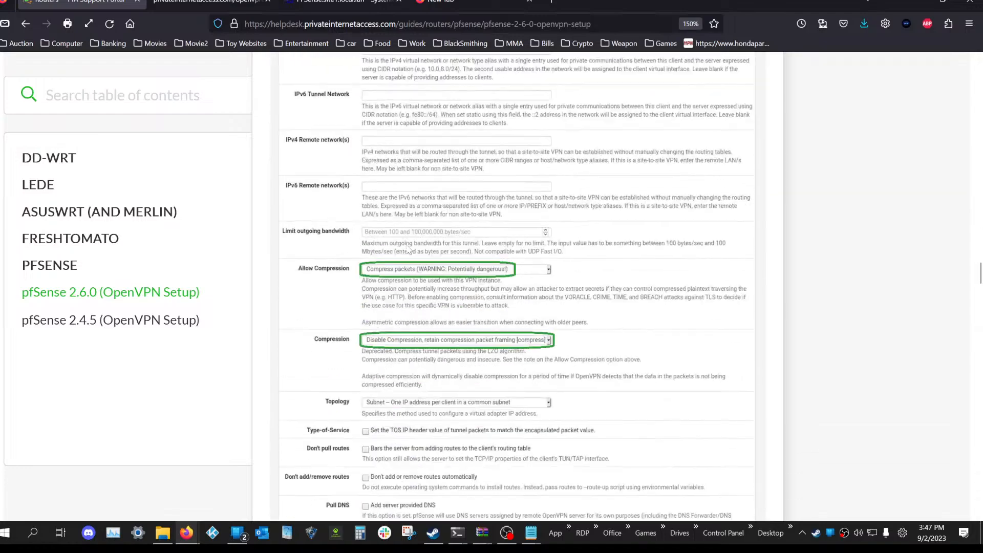
scroll(408, 250, "down", 4)
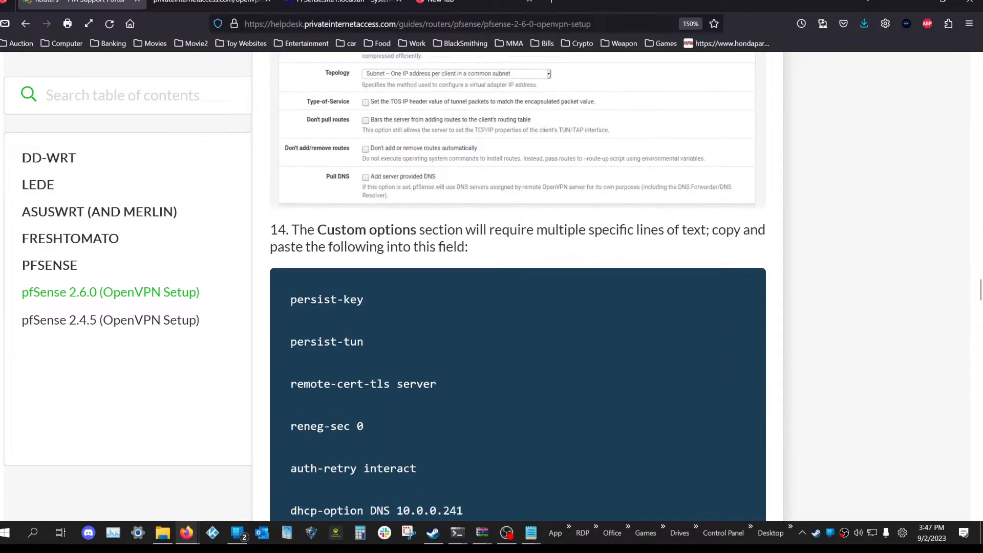
Go back through the guide from the certificate authority import to the VPN client's endpoint and user authentication settings
scroll(408, 250, "up", 20)
scroll(408, 249, "up", 1)
scroll(408, 249, "down", 15)
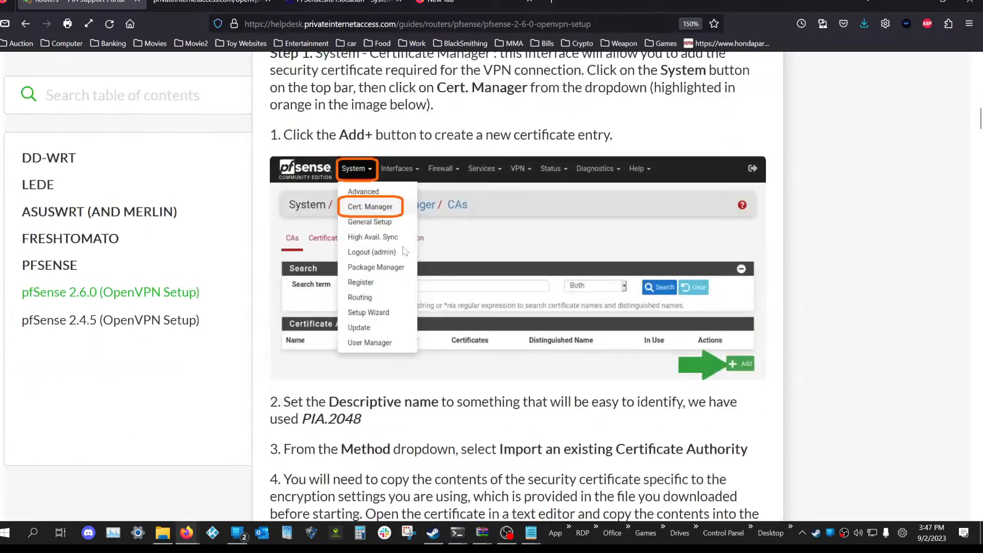
scroll(404, 251, "up", 5)
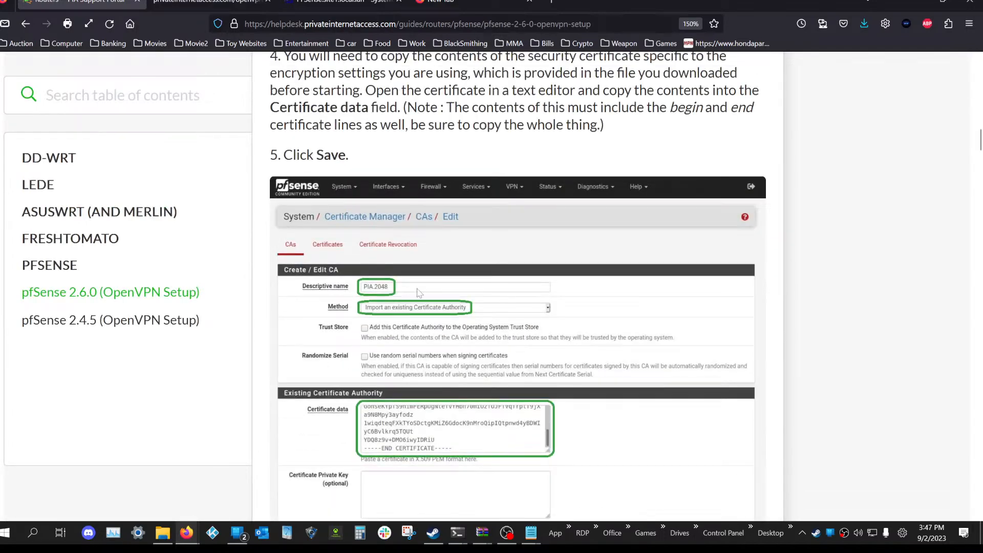
scroll(416, 317, "down", 5)
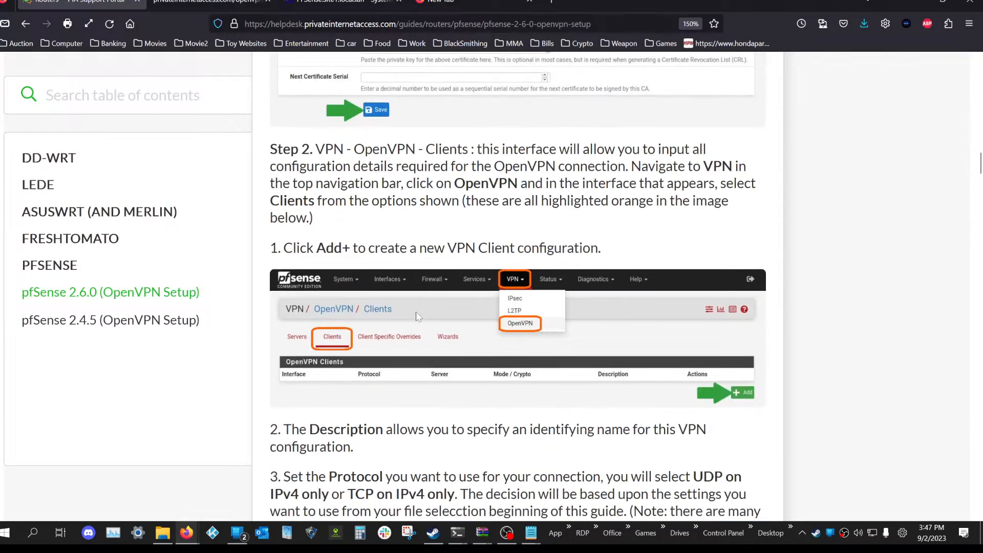
scroll(415, 312, "down", 14)
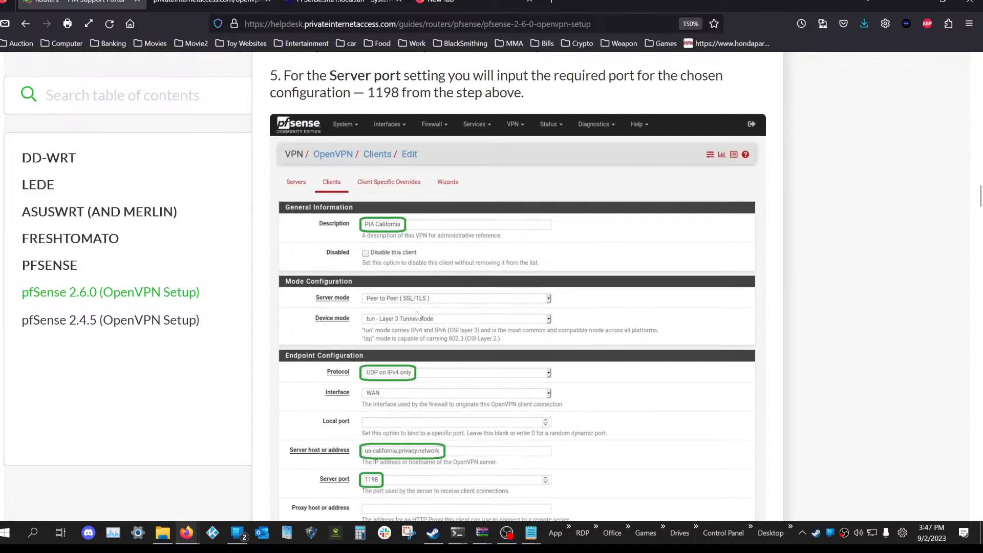
scroll(405, 294, "down", 2)
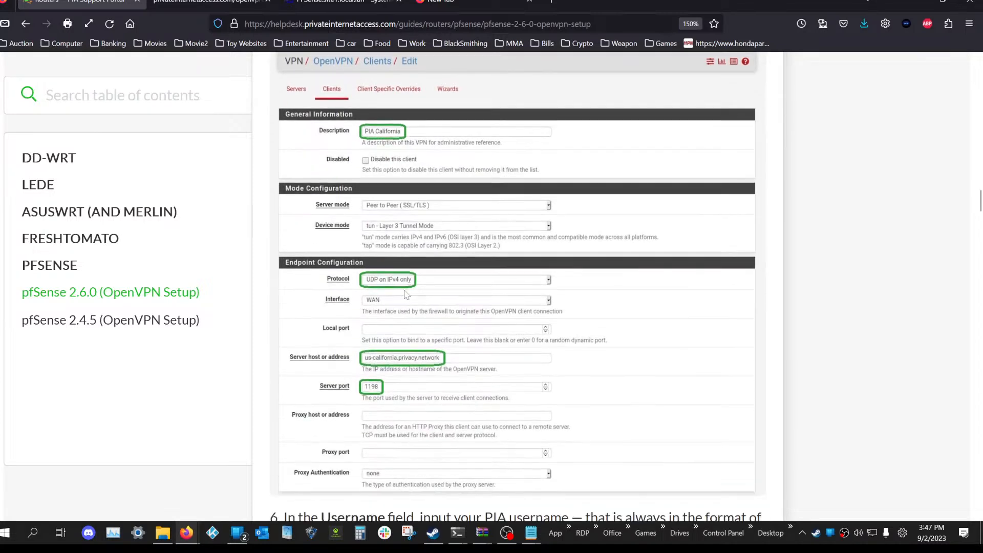
scroll(408, 308, "down", 2)
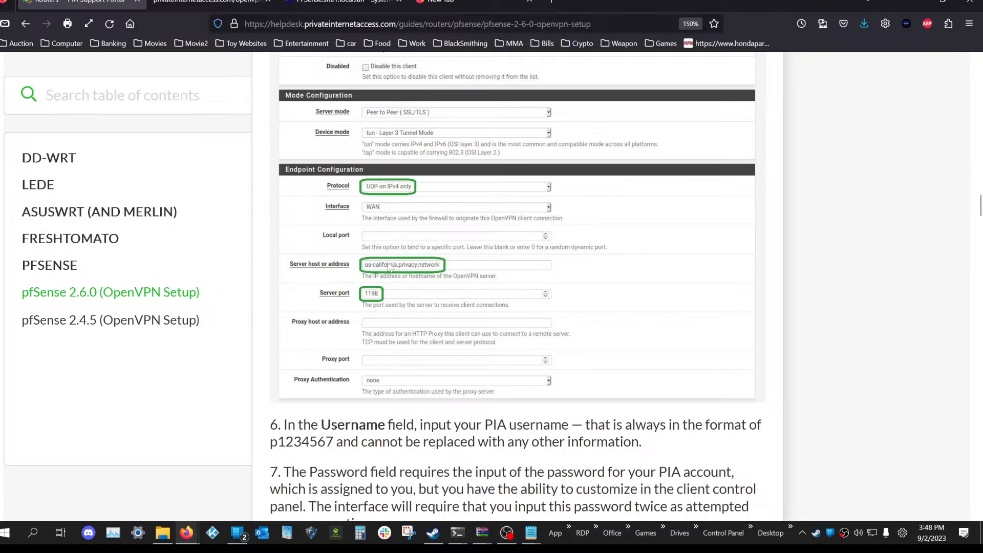
scroll(389, 299, "down", 5)
scroll(389, 298, "down", 5)
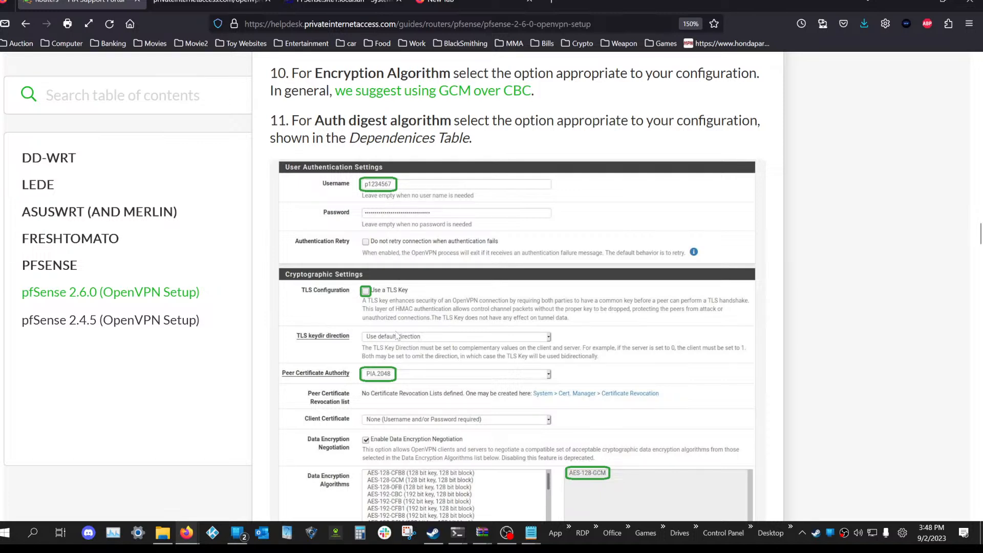
Switch to the us_california file in Notepad and select its whole certificate, including the BEGIN CERTIFICATE and END CERTIFICATE lines
mouse_move(530, 541)
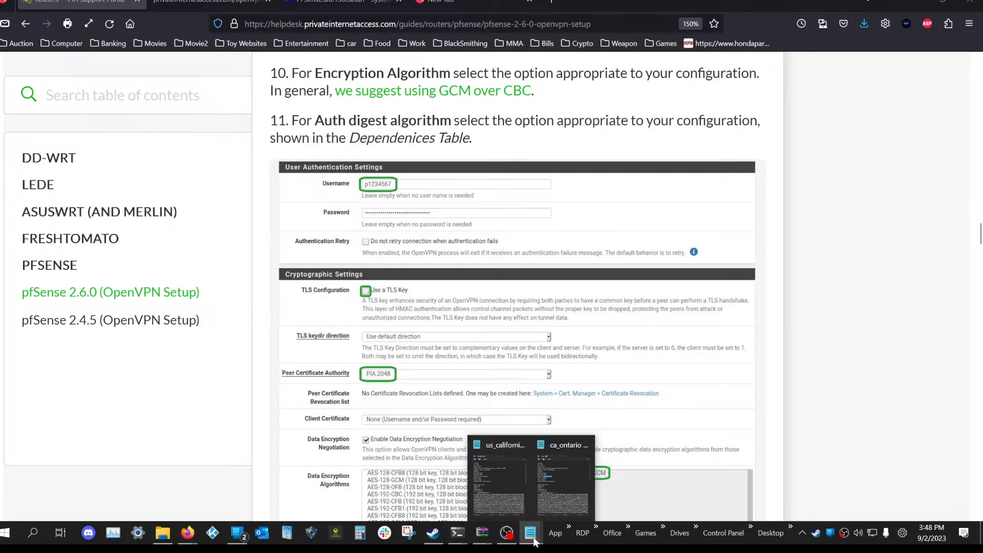
mouse_move(497, 493)
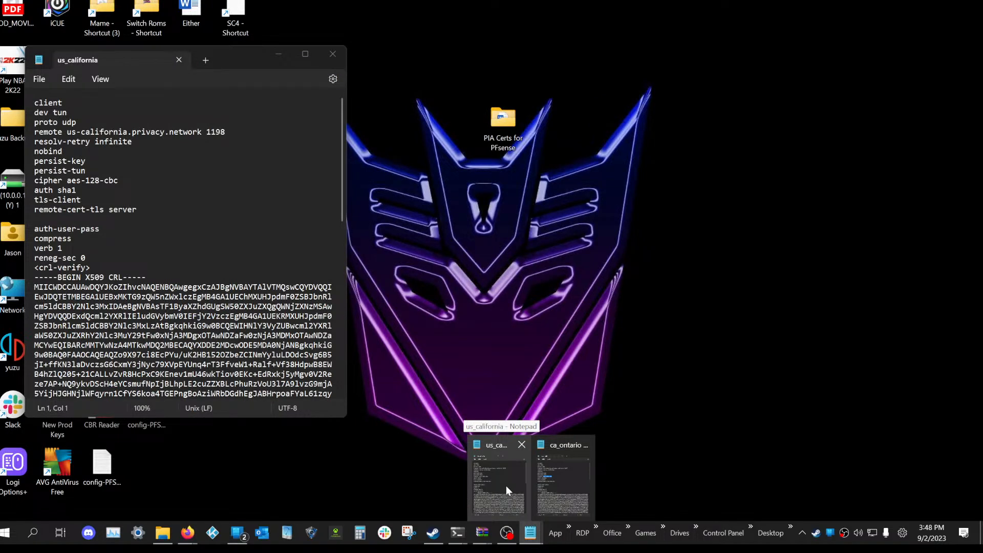
left_click(506, 486)
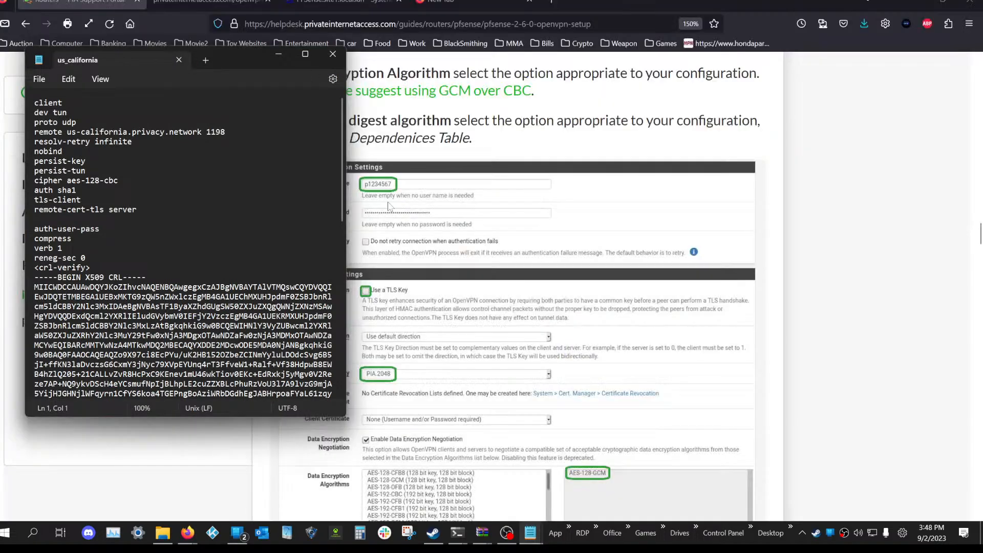
scroll(517, 287, "down", 1)
scroll(184, 246, "down", 10)
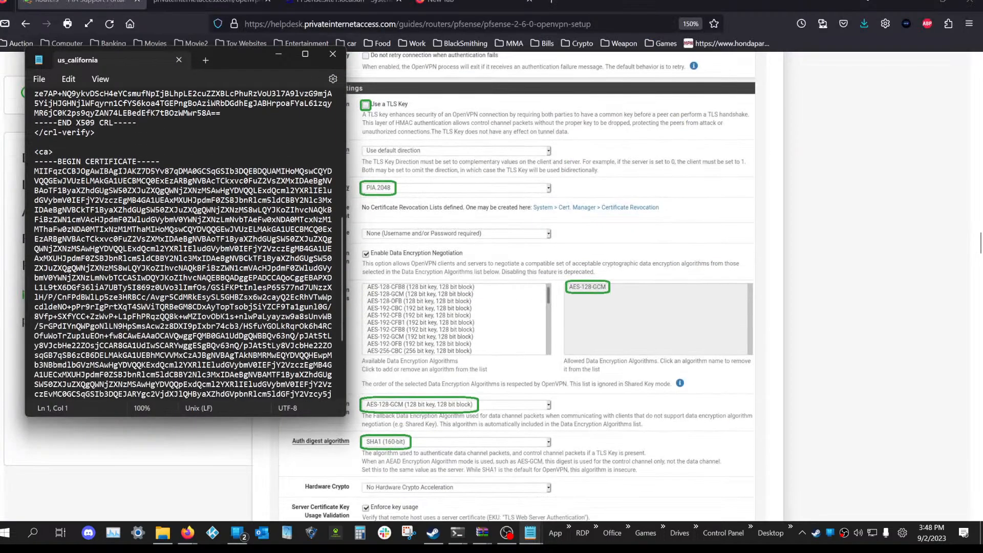
left_click_drag(30, 167, 164, 355)
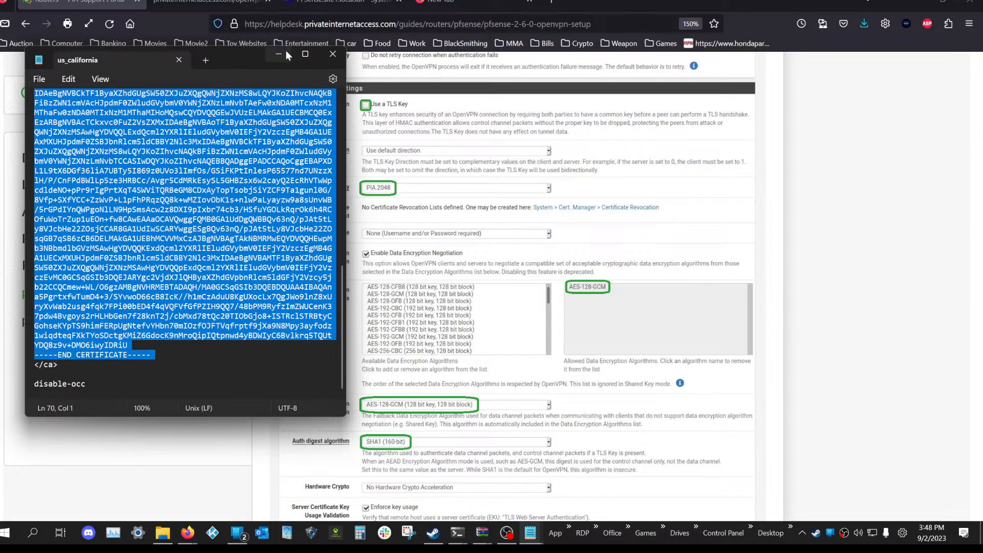
Return to PIA's pfSense guide in the browser and review the configuration file downloads and the DNS server options
scroll(248, 188, "up", 14)
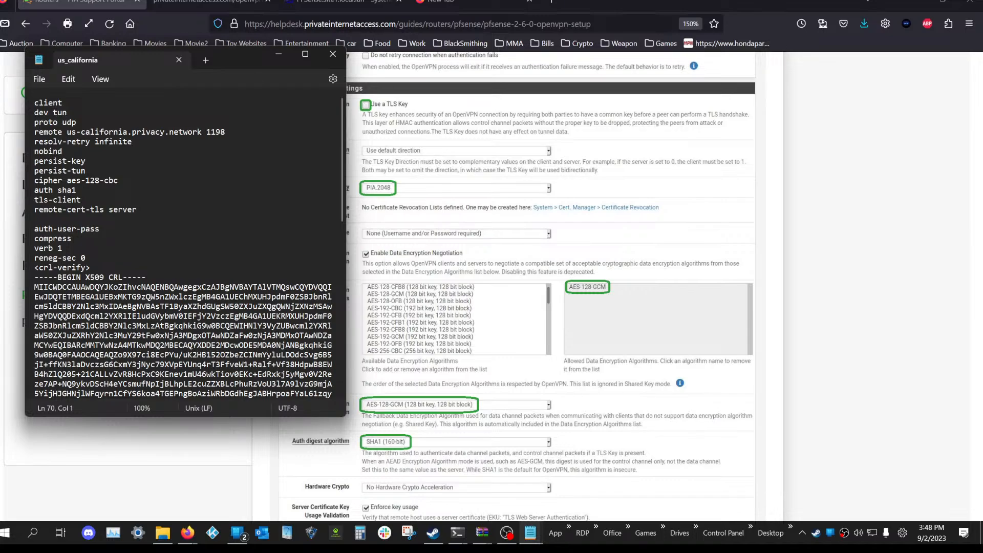
left_click(212, 4)
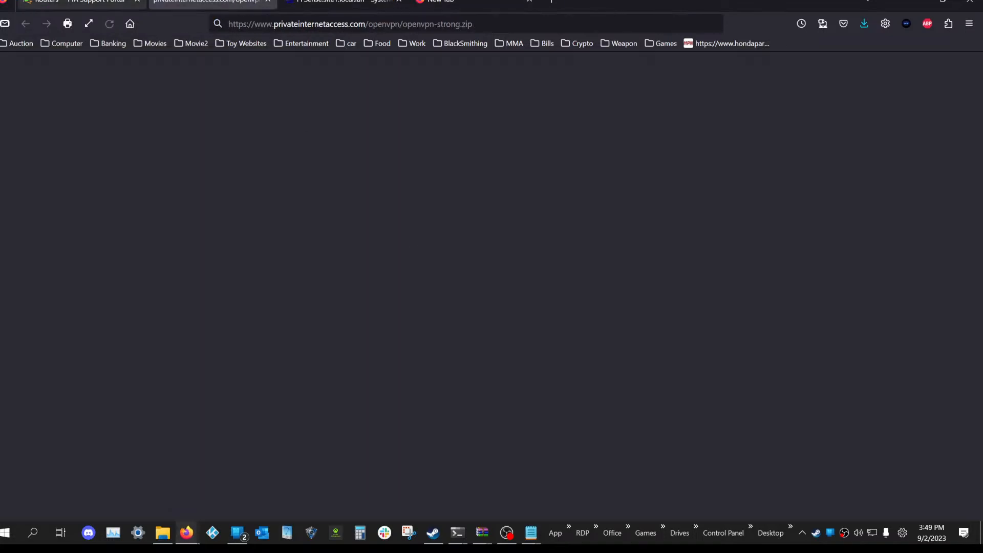
scroll(575, 282, "up", 10)
scroll(575, 285, "up", 8)
scroll(574, 286, "down", 13)
scroll(572, 285, "up", 12)
scroll(569, 288, "down", 6)
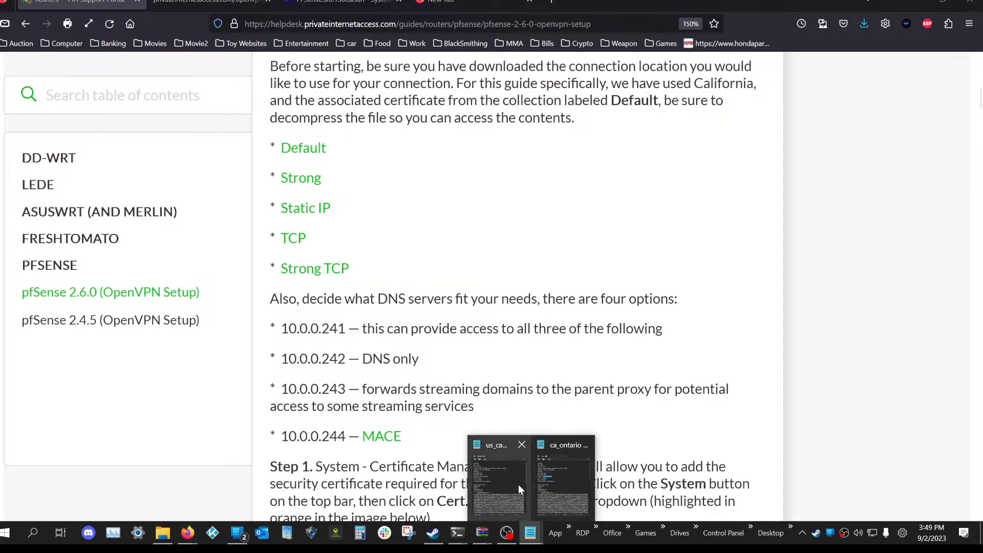
Bring up the us_california file and examine its settings, highlighting the remote server address with its port and the aes-128-cbc cipher
left_click(521, 489)
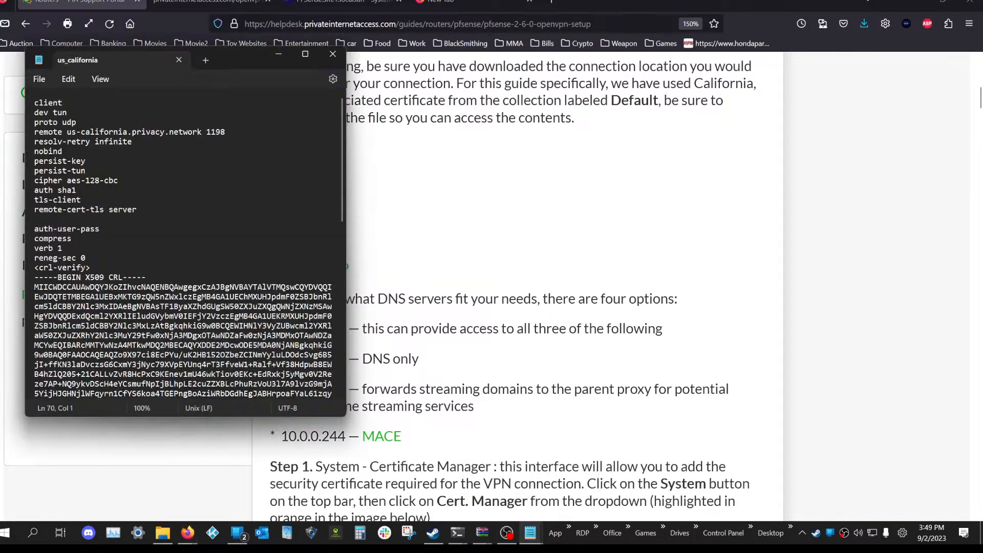
key("shift+Down")
key("shift+Down")
key("shift+Down")
key("shift+Down")
key("shift+Down")
key("shift+Down")
key("shift+Down")
key("shift+Down")
key("shift+Down")
key("shift+Down")
key("shift+Down")
key("shift+Down")
left_click_drag(67, 132, 225, 132)
left_click_drag(118, 180, 66, 180)
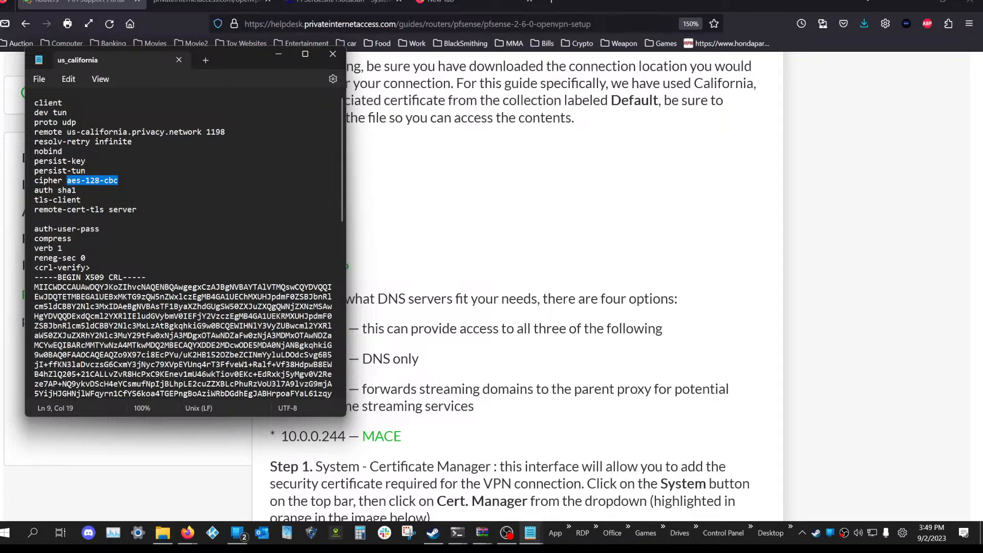
left_click_drag(48, 112, 99, 229)
Review the guide from the DNS options through the certificate authority import to the creation of a new VPN client
left_click(538, 221)
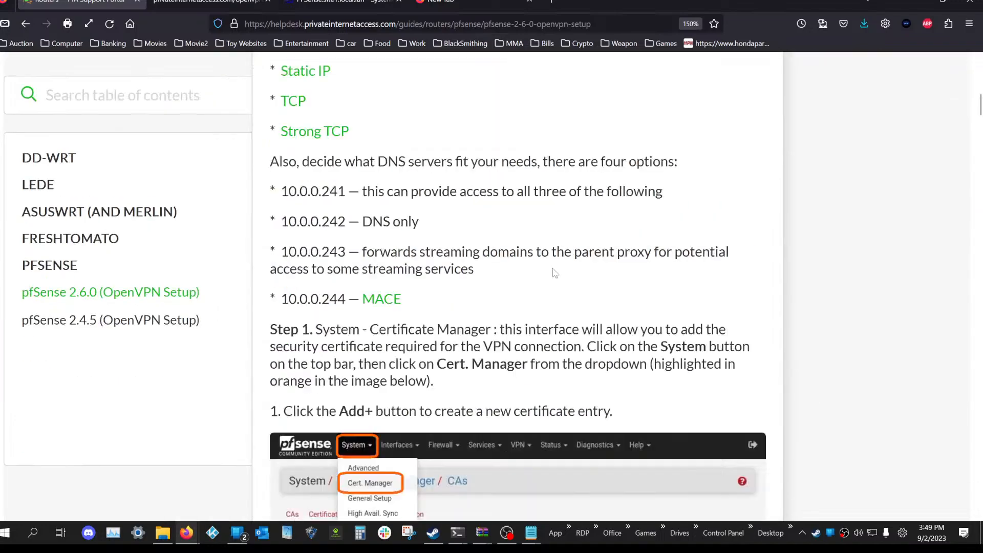
scroll(555, 273, "down", 8)
scroll(555, 273, "down", 5)
scroll(533, 308, "up", 5)
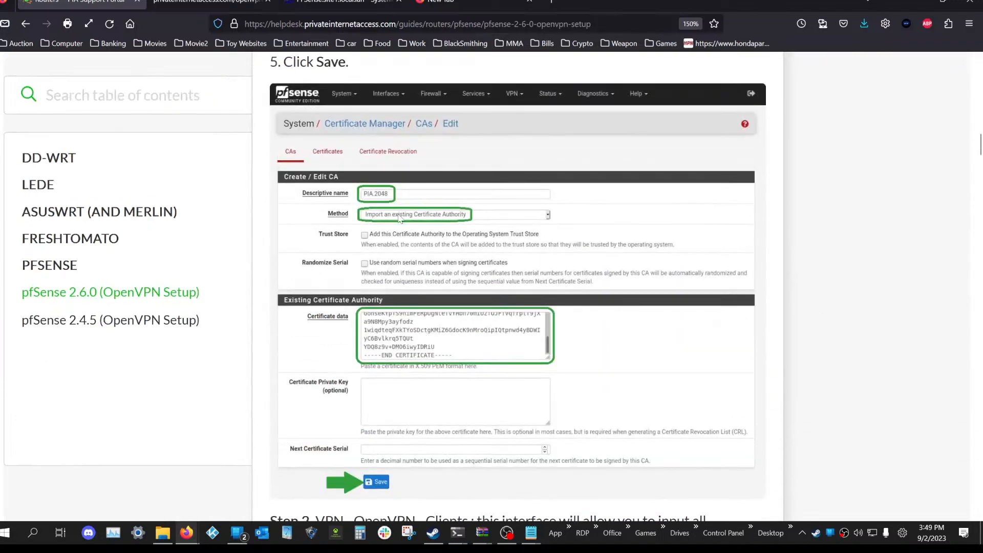
scroll(431, 250, "down", 5)
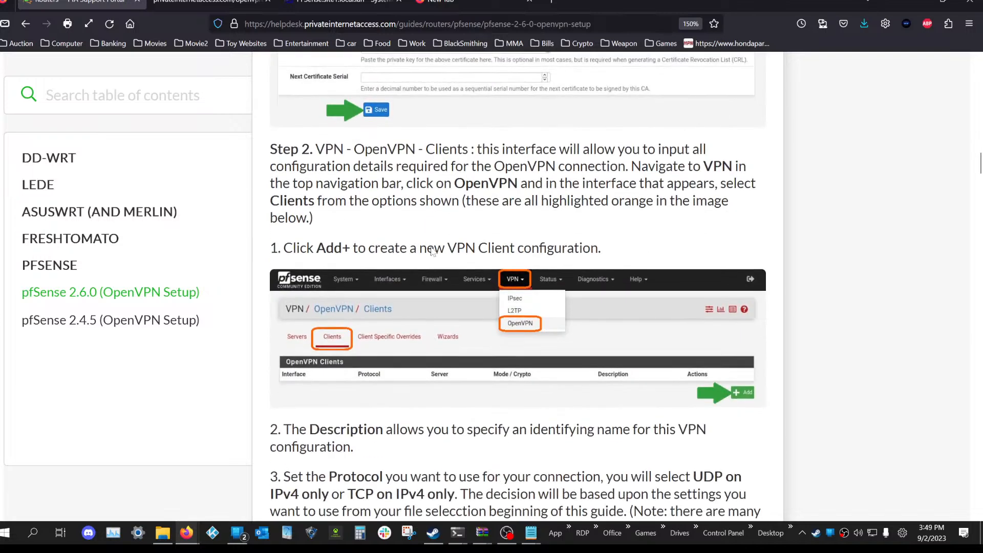
scroll(436, 79, "up", 5)
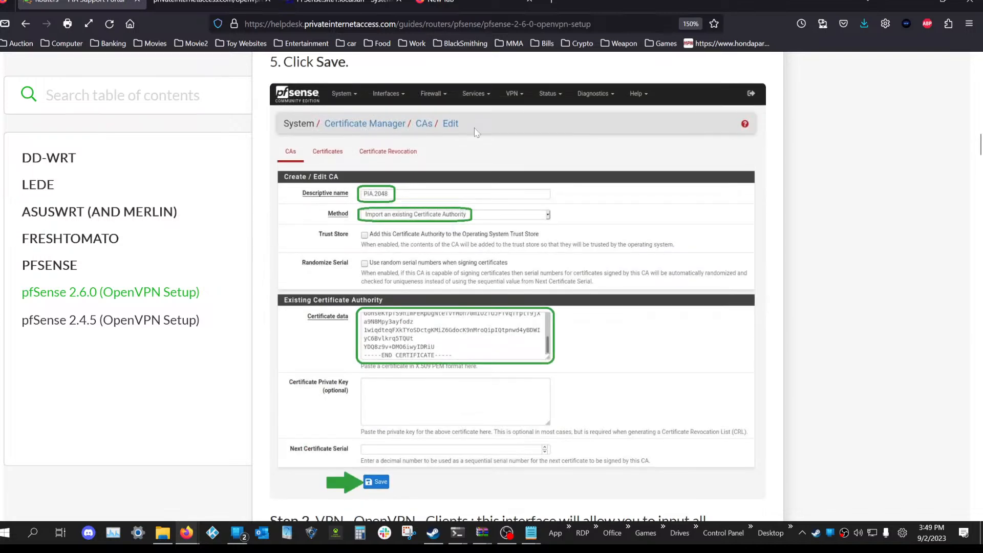
Bring up the ca_ontario file and examine its certificate block and the connection settings above it, highlighting part of the certificate text
left_click(531, 535)
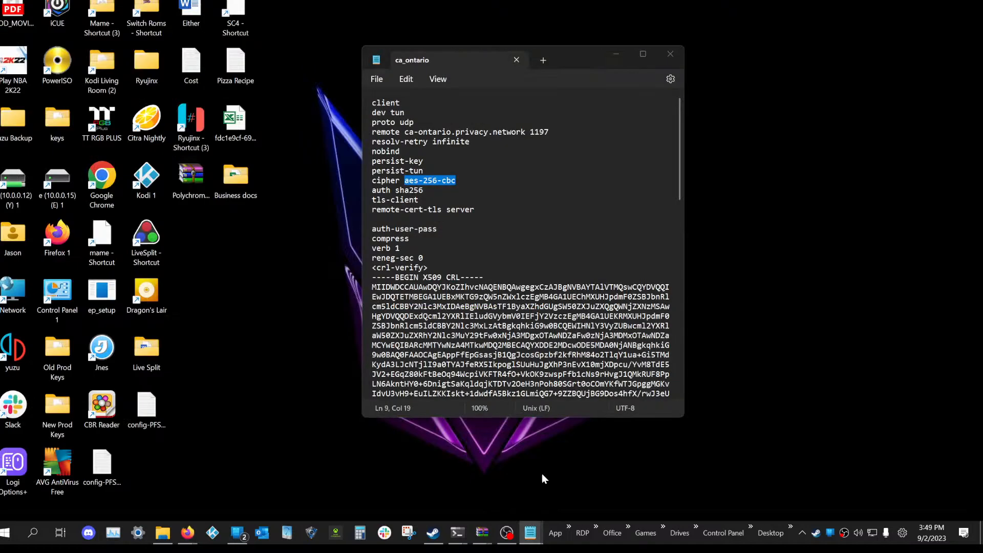
left_click(542, 474)
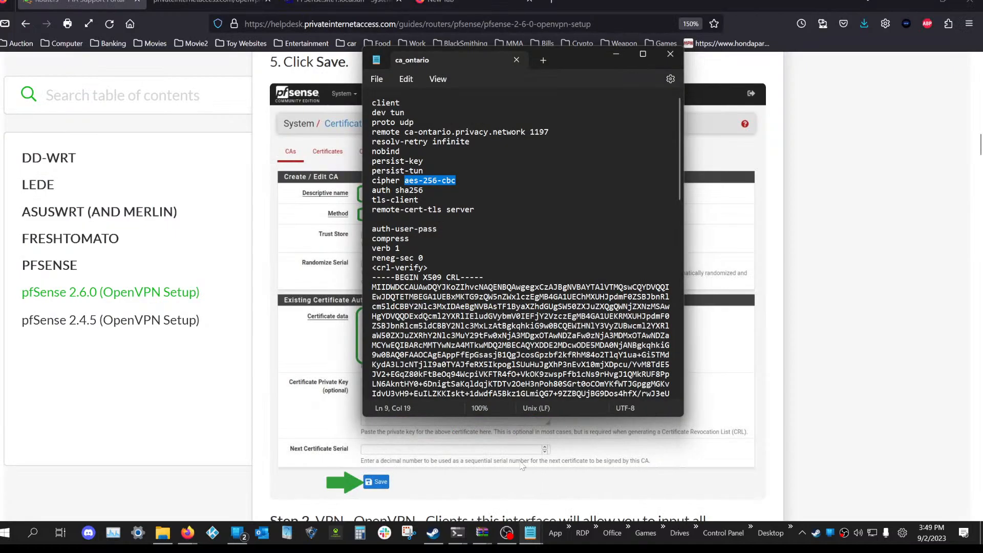
left_click_drag(405, 180, 599, 346)
scroll(404, 178, "down", 12)
scroll(511, 276, "up", 2)
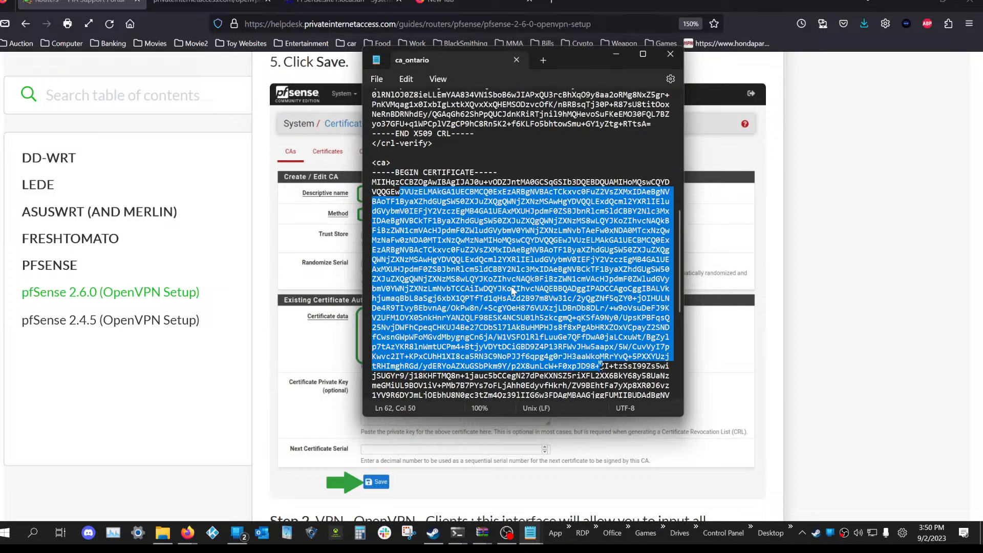
left_click_drag(385, 220, 613, 365)
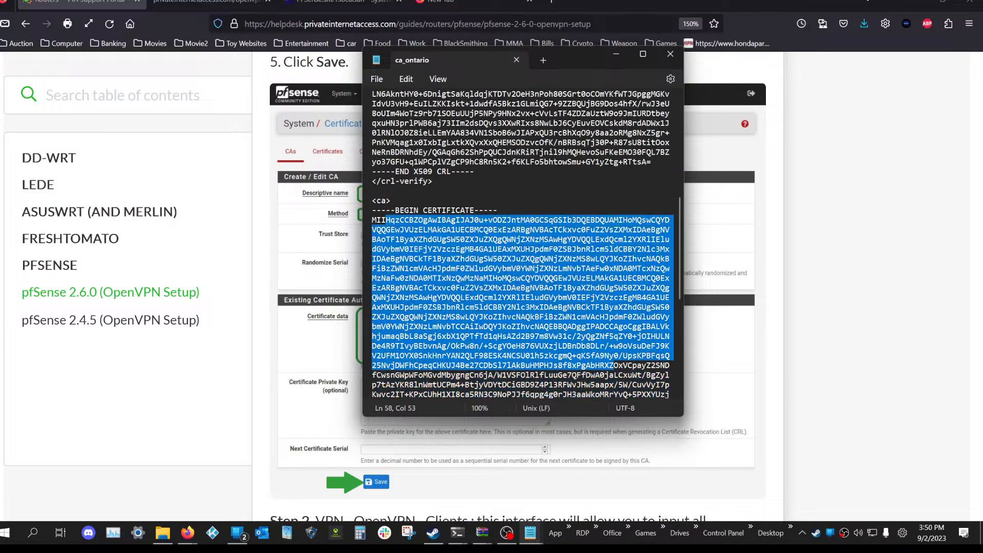
scroll(572, 295, "up", 10)
left_click_drag(419, 200, 404, 141)
Switch to the pfSense browser tab and open the list of OpenVPN clients
left_click(220, 2)
left_click(338, 3)
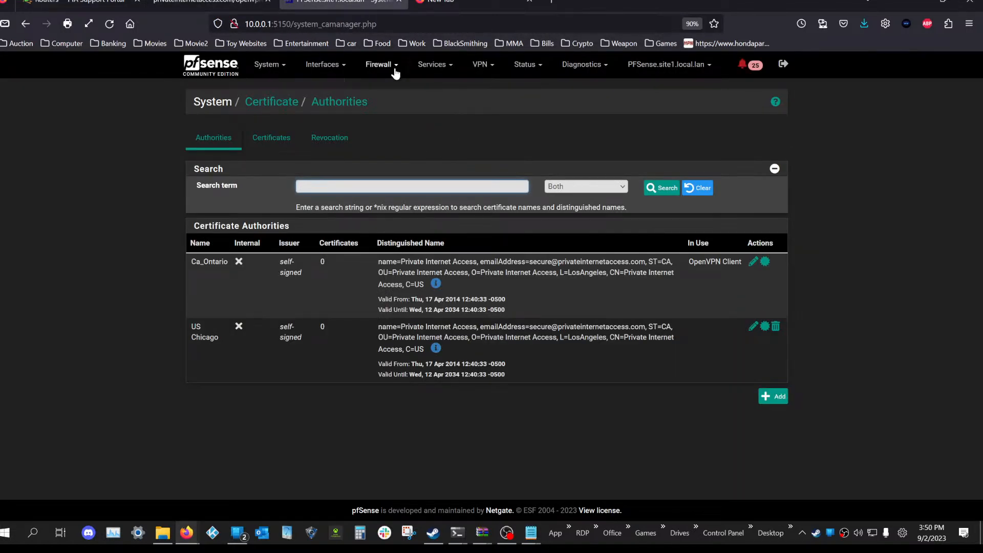
left_click(429, 64)
left_click(487, 66)
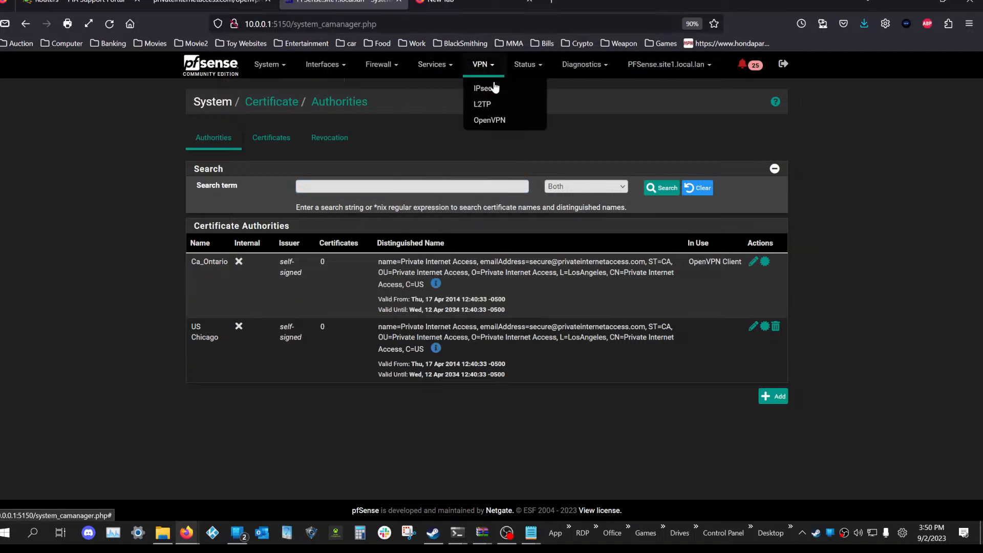
left_click(503, 120)
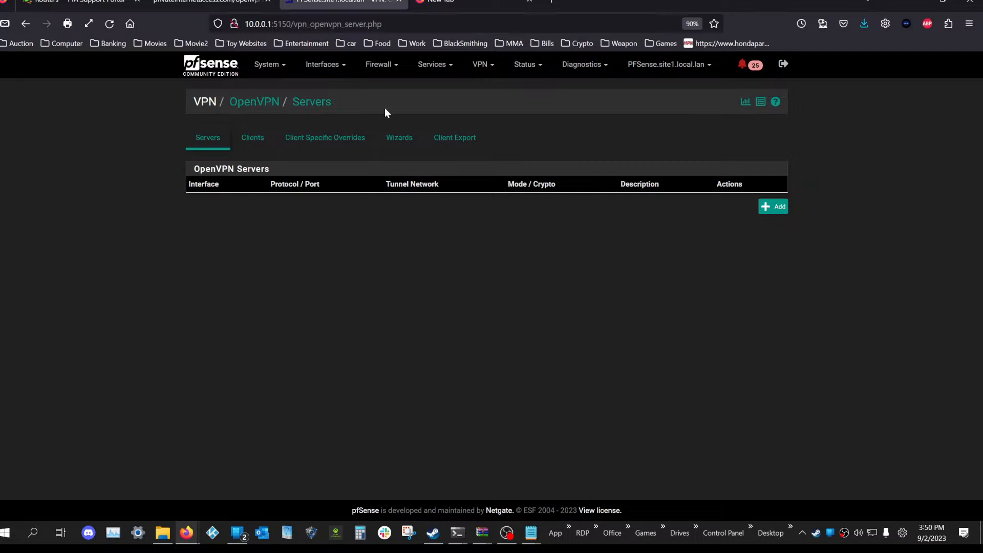
left_click(249, 139)
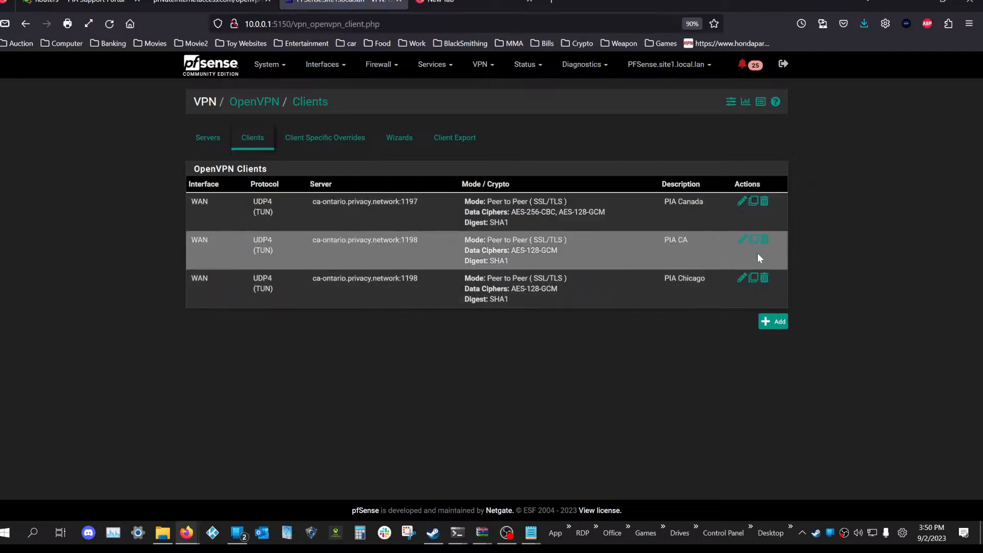
Delete the PIA CA and PIA Chicago OpenVPN clients
left_click(766, 241)
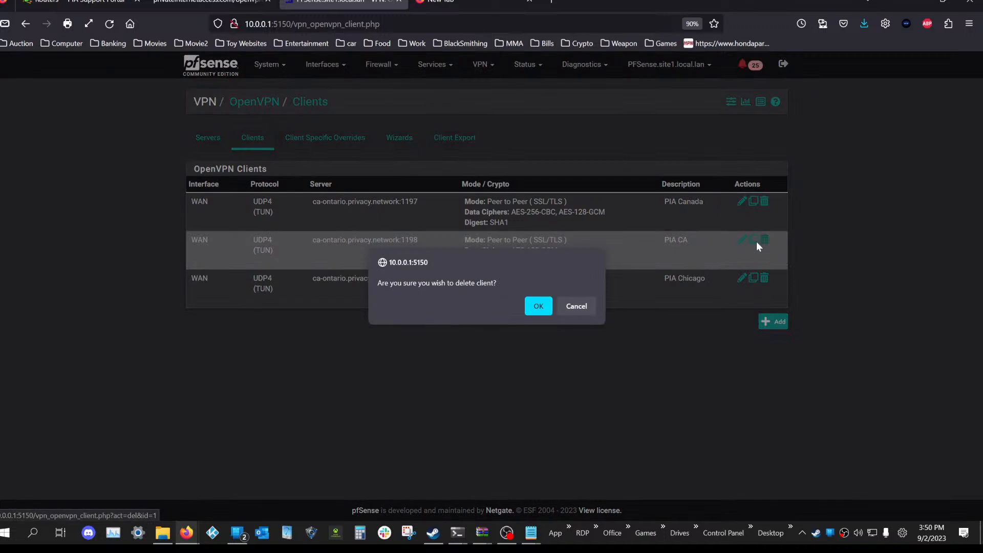
left_click(533, 307)
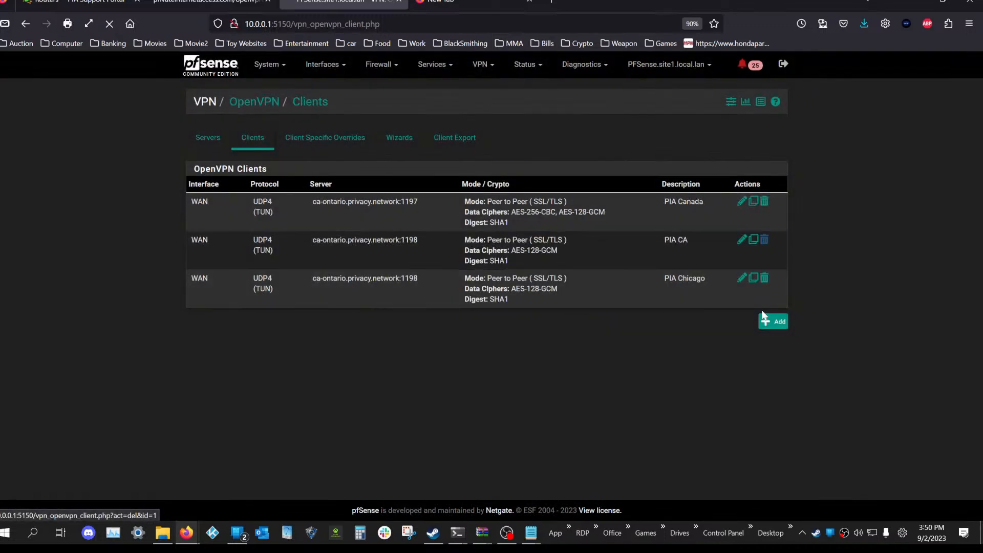
left_click(764, 278)
left_click(542, 320)
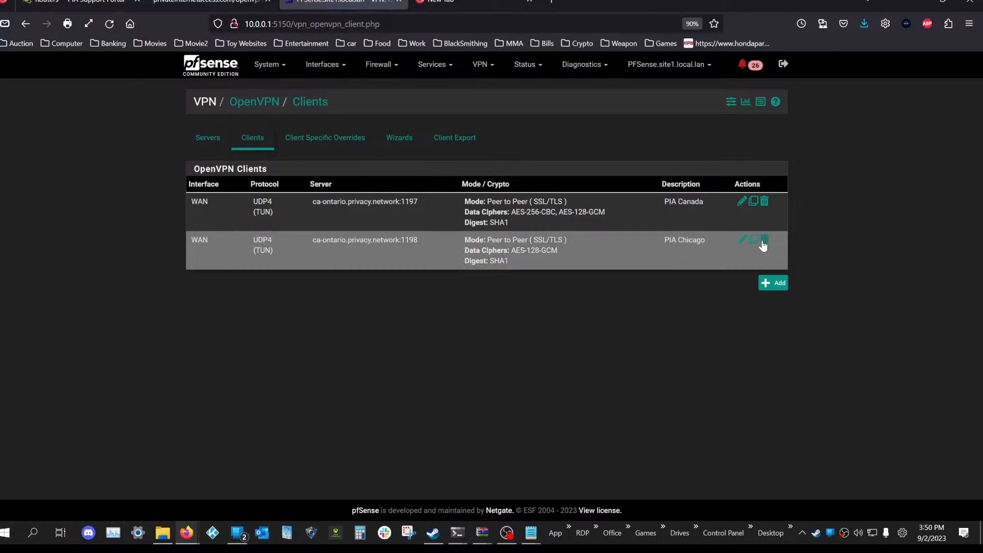
left_click(765, 242)
left_click(535, 317)
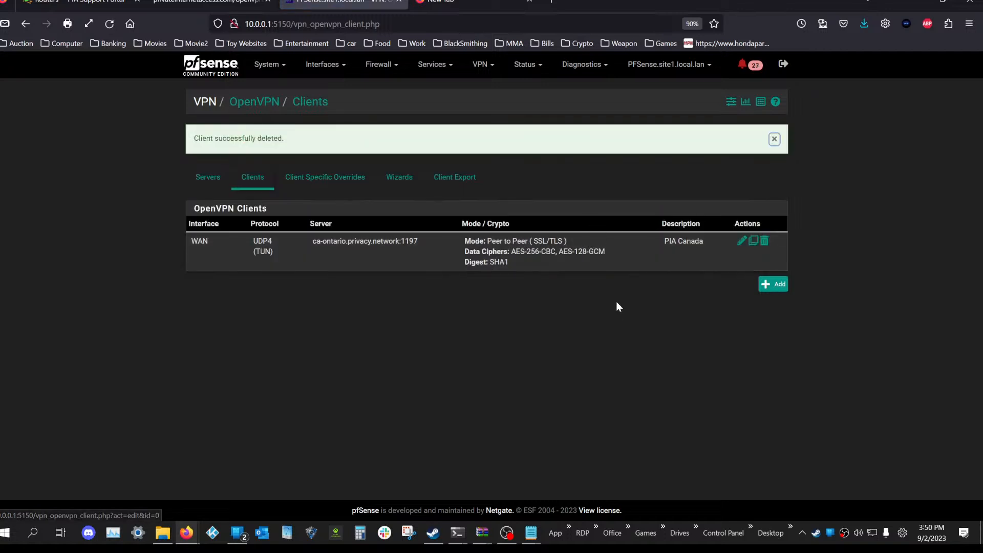
Open the PIA Canada client for editing and check its general, endpoint and user authentication settings, including the server host and port
left_click(743, 242)
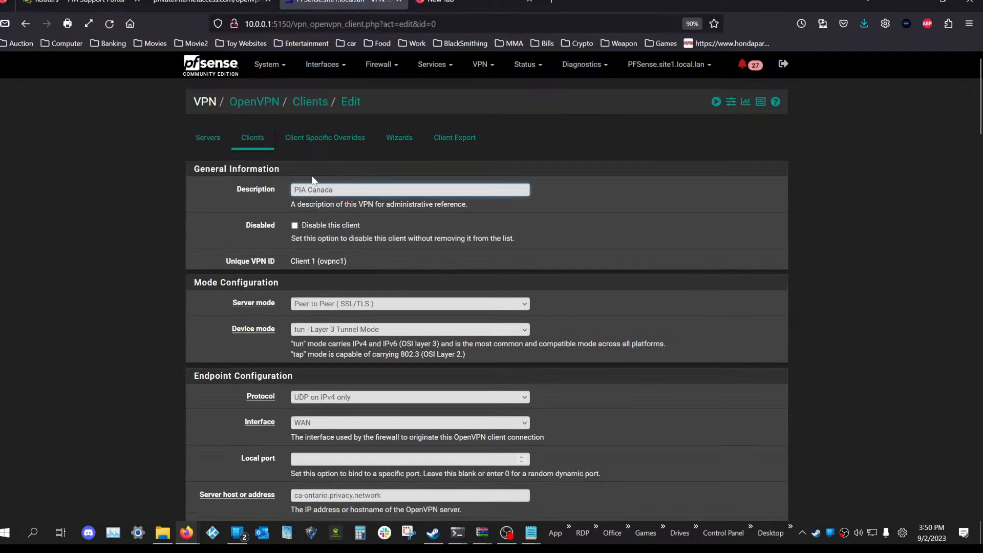
scroll(311, 194, "down", 3)
scroll(311, 205, "down", 3)
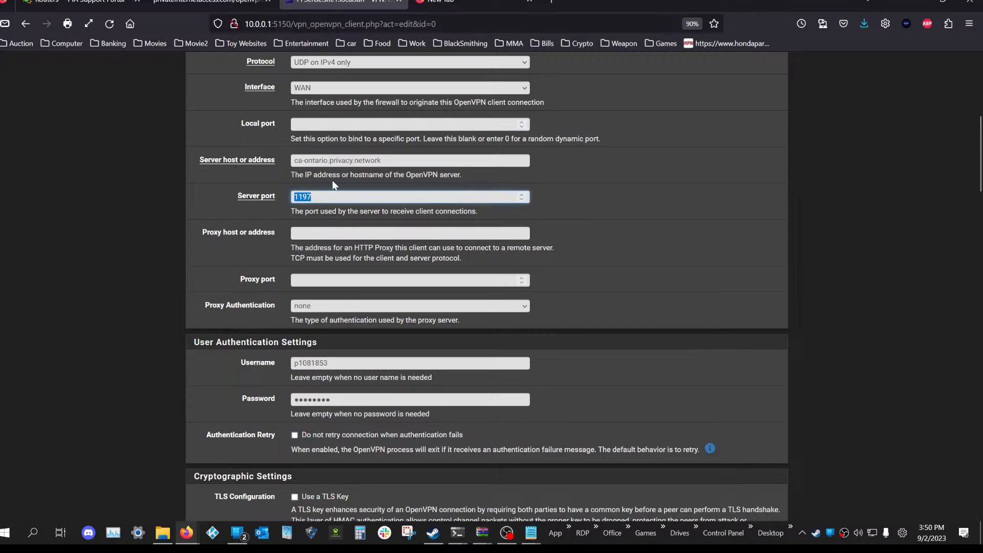
left_click(264, 161)
scroll(275, 203, "down", 3)
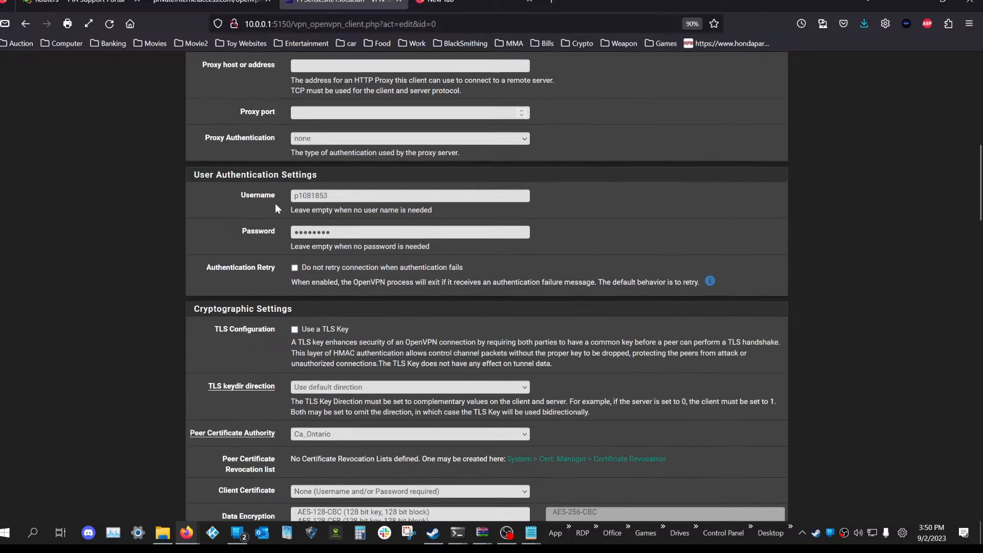
Check the PIA Canada client's peer certificate authority, encryption algorithms, auth digest and tunnel settings, finishing back at its endpoint configuration
scroll(276, 205, "down", 4)
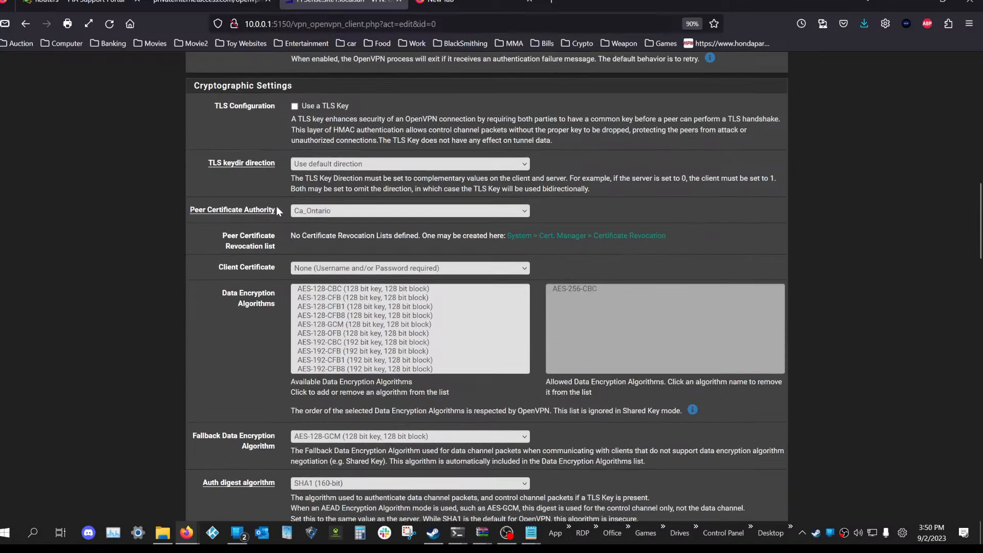
scroll(372, 177, "down", 2)
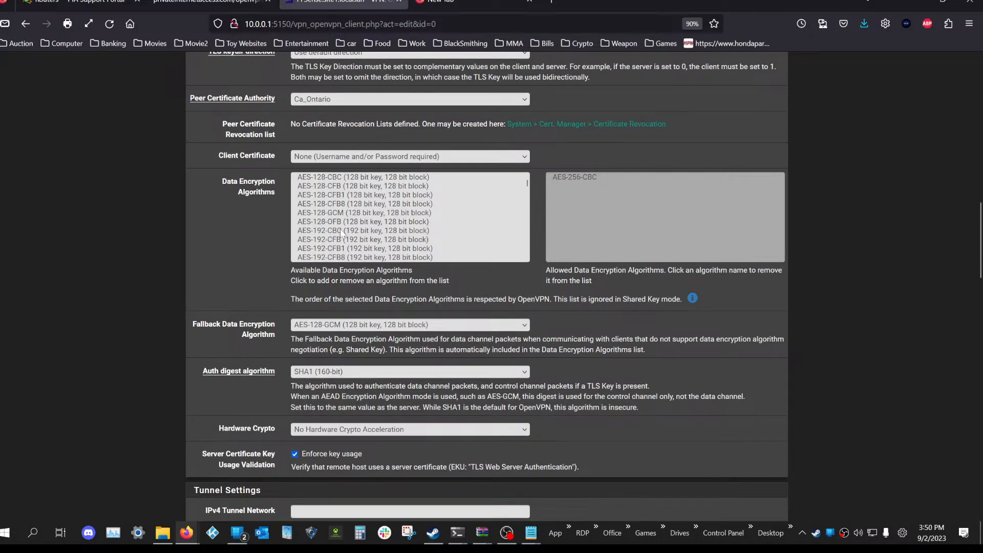
scroll(333, 240, "down", 4)
scroll(333, 241, "up", 4)
scroll(422, 310, "down", 4)
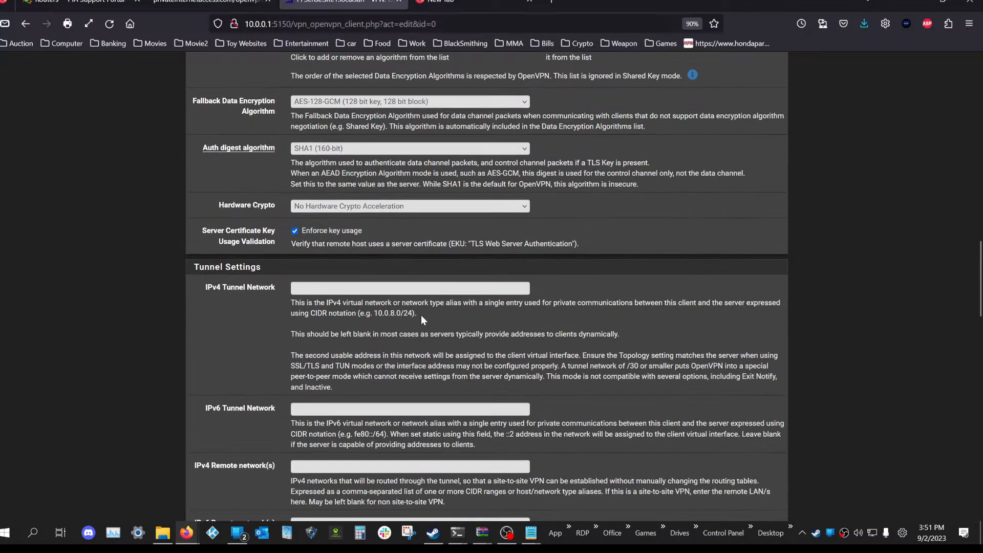
scroll(290, 334, "up", 20)
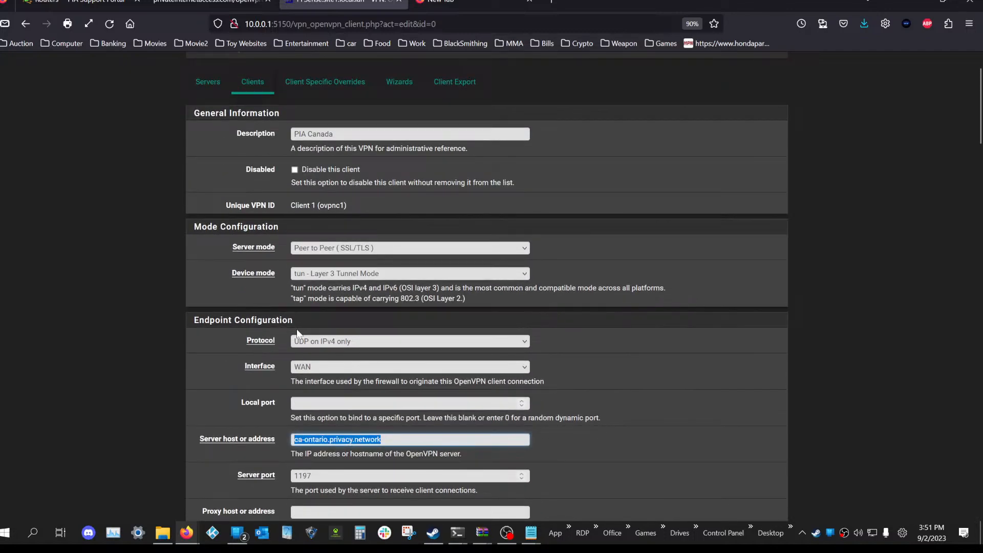
scroll(297, 333, "down", 2)
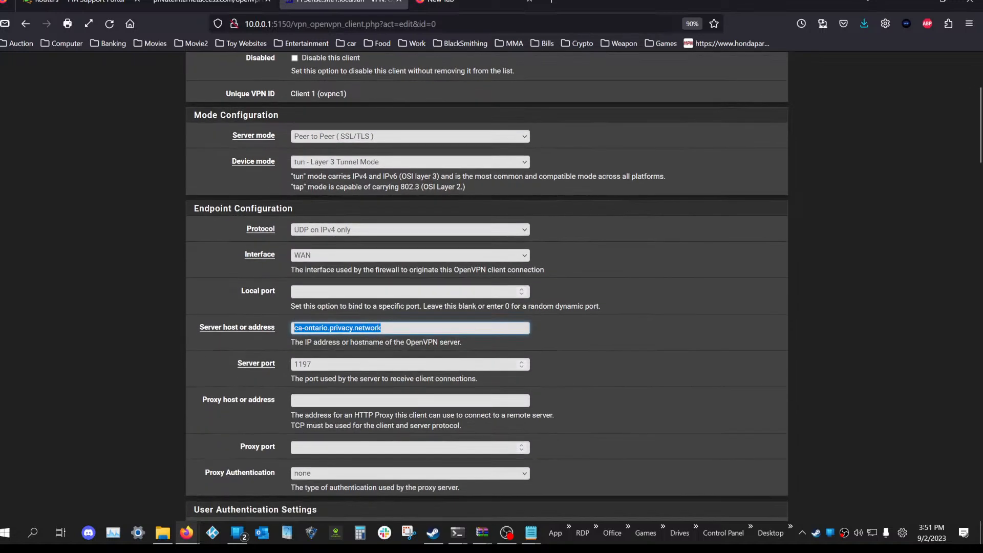
scroll(390, 65, "up", 3)
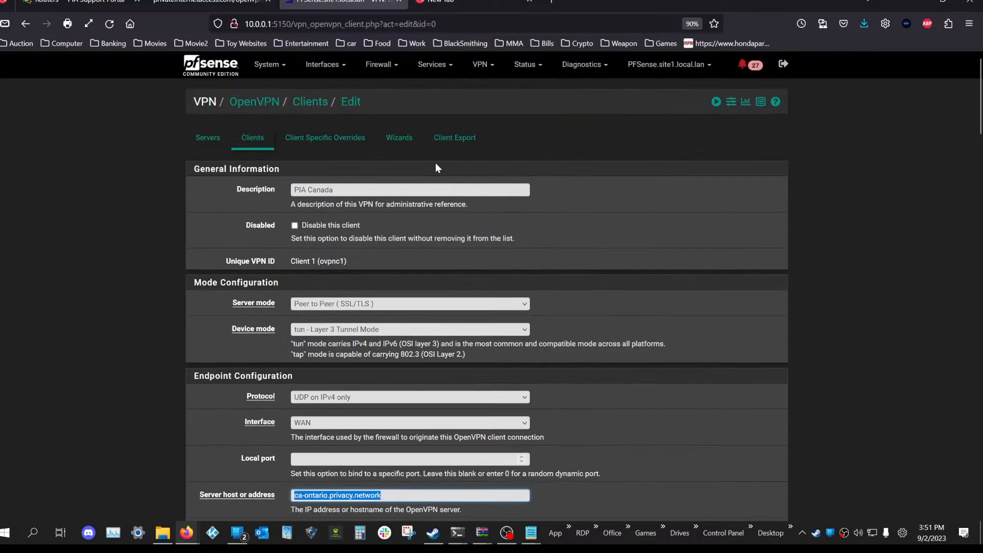
Open the OpenVPN status page to check the client instance statistics
left_click(491, 69)
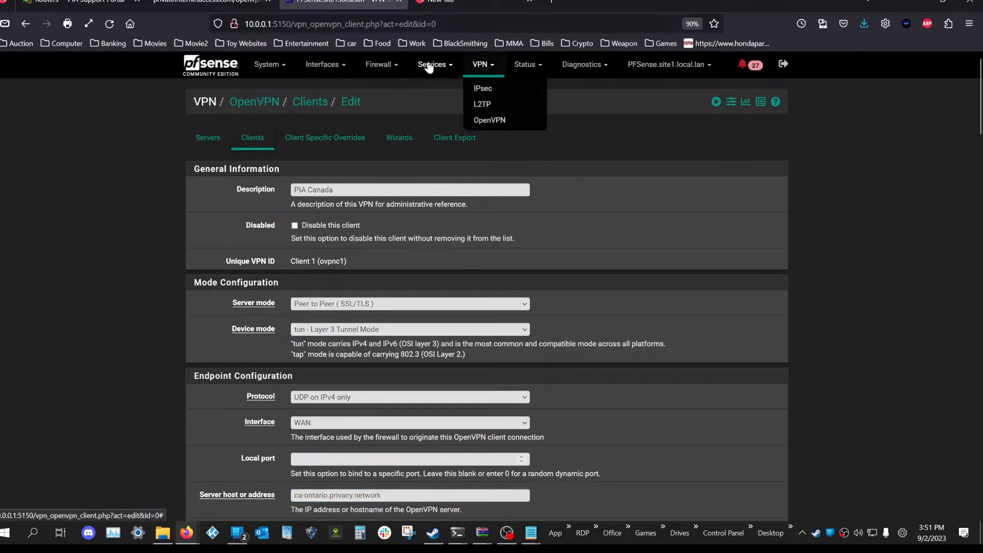
left_click(520, 69)
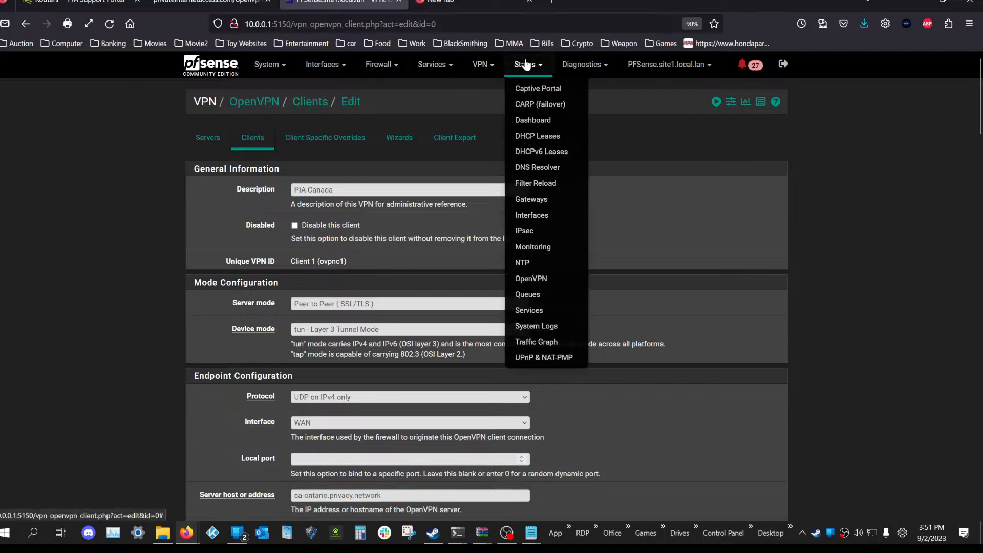
left_click(543, 279)
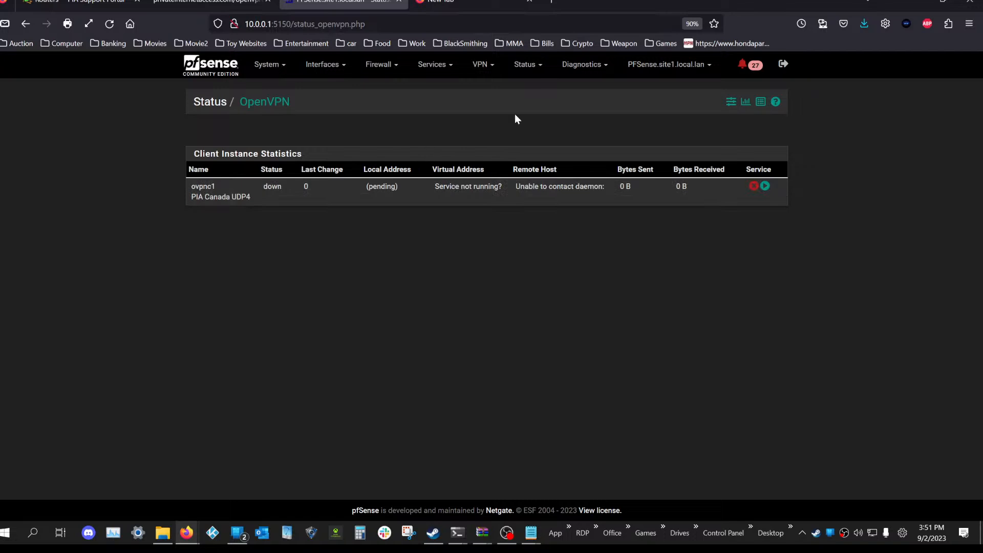
left_click(443, 3)
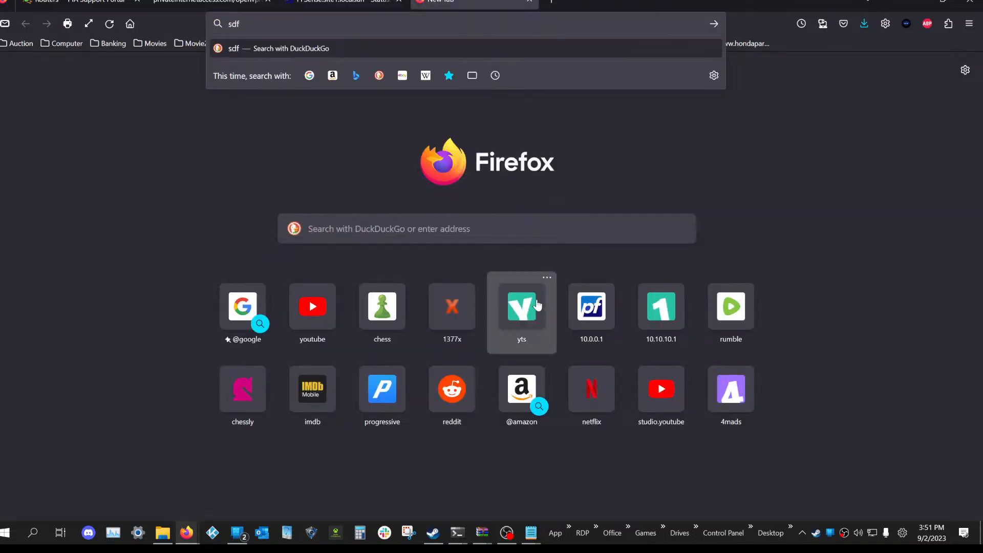
left_click(383, 250)
left_click(358, 229)
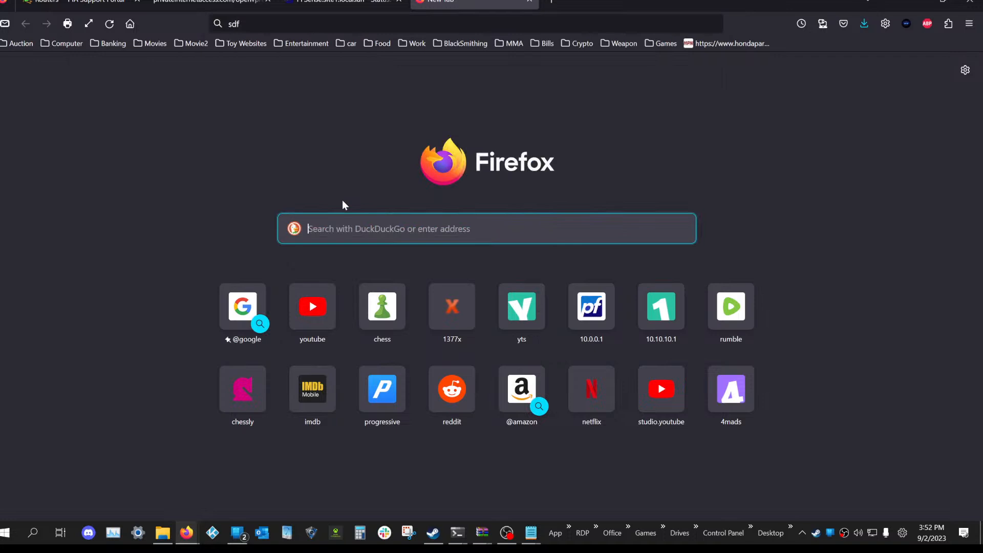
left_click(340, 3)
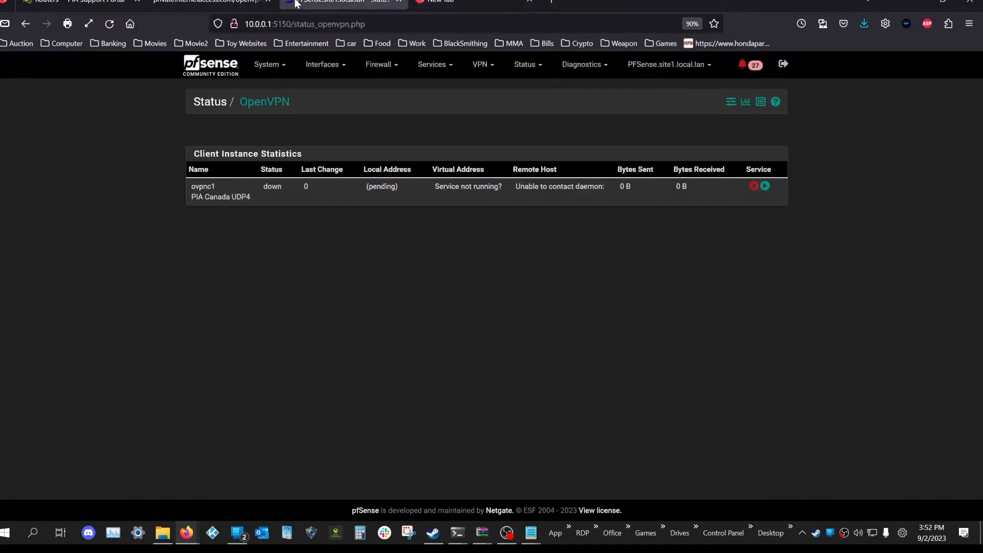
Enter the search query "whats my ip" in the empty browser tab
left_click(452, 5)
left_click(88, 220)
left_click(386, 240)
type("whats my ip")
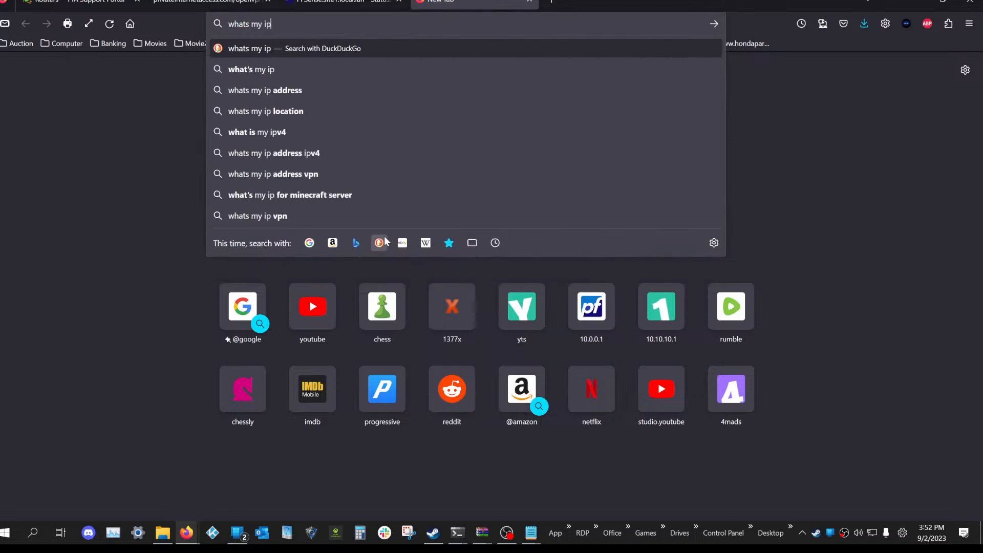
left_click(148, 189)
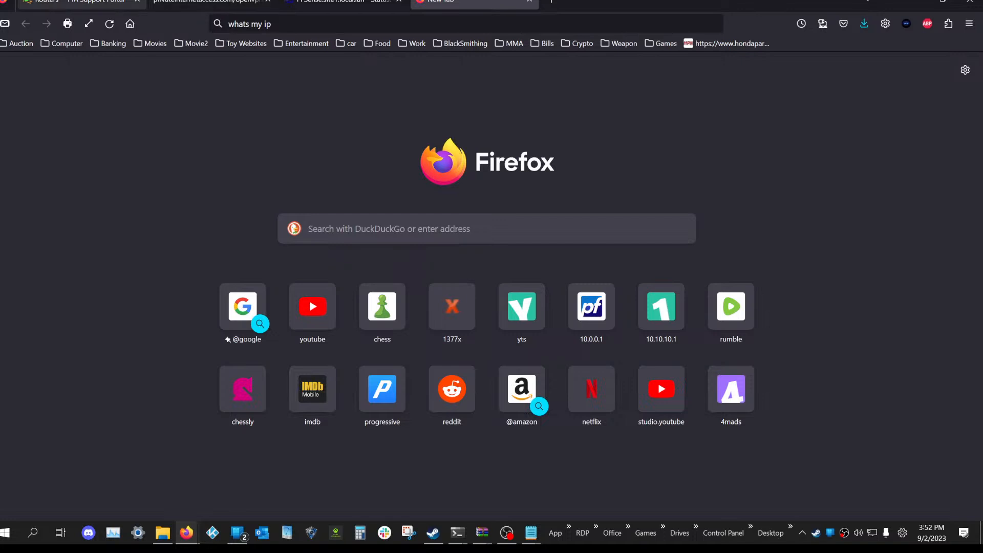
left_click(122, 2)
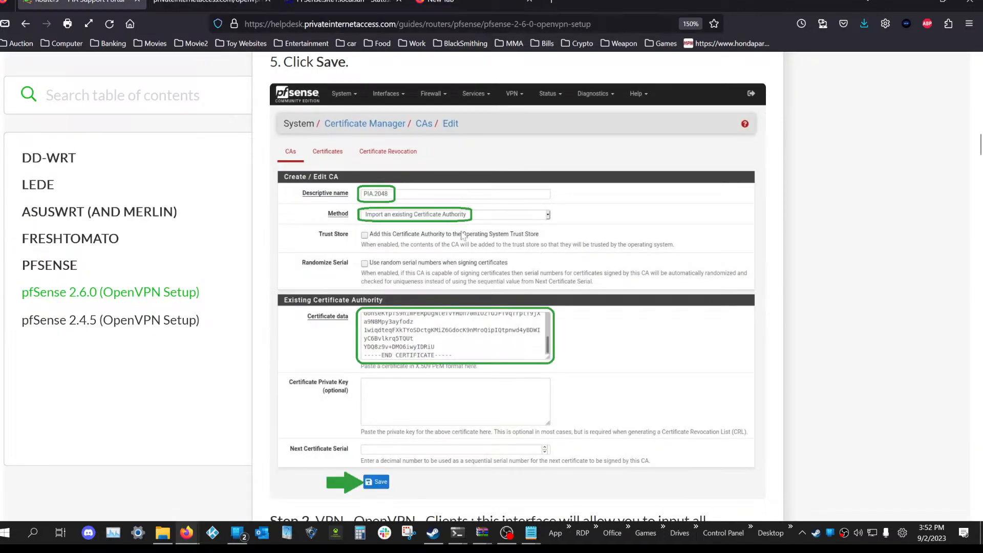
left_click(477, 2)
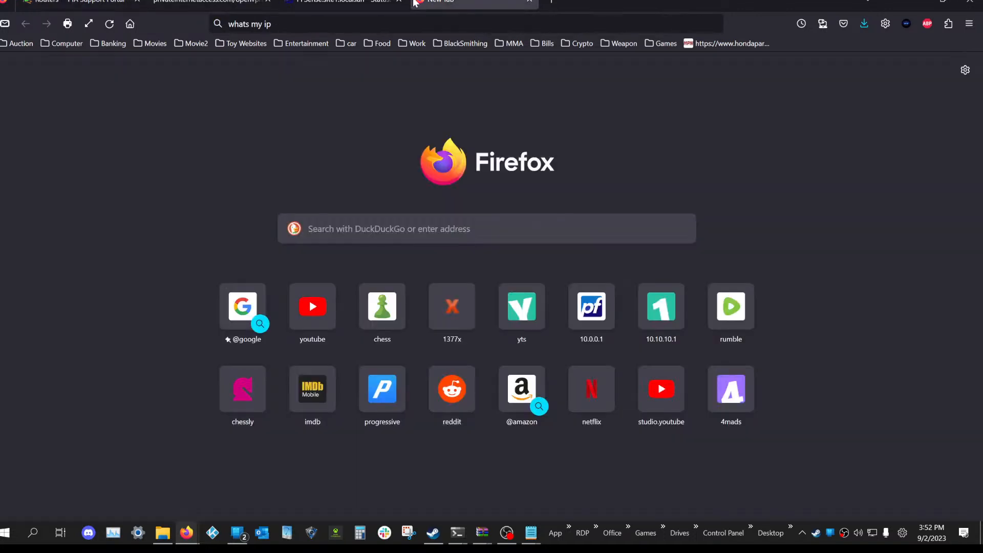
left_click(343, 3)
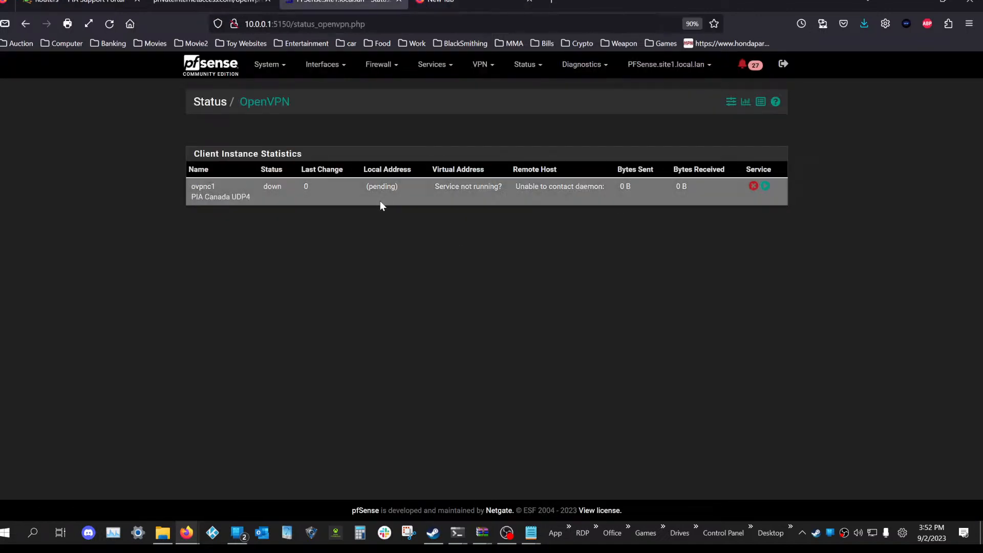
left_click(459, 3)
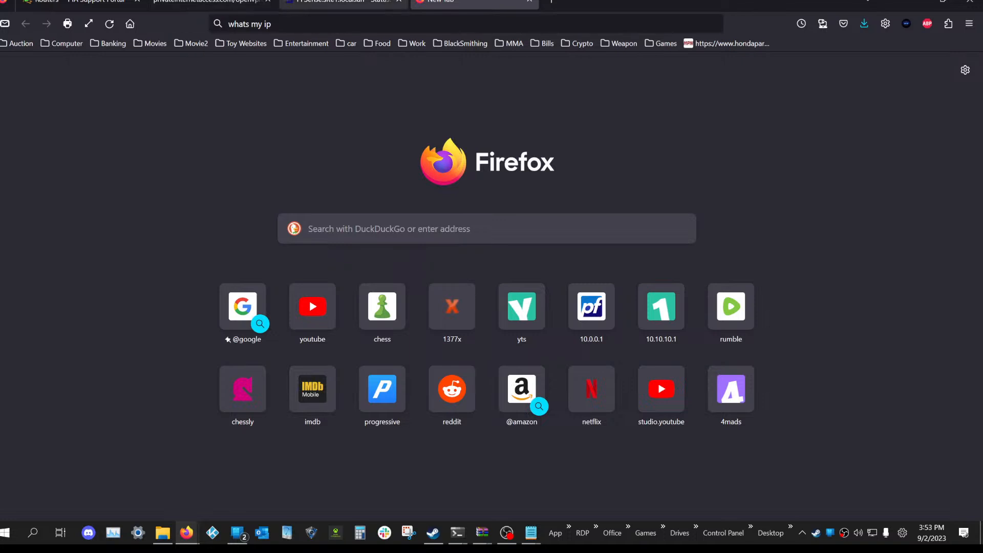
Return to pfSense and reload the OpenVPN status page to recheck the PIA Canada client's connection
left_click(328, 4)
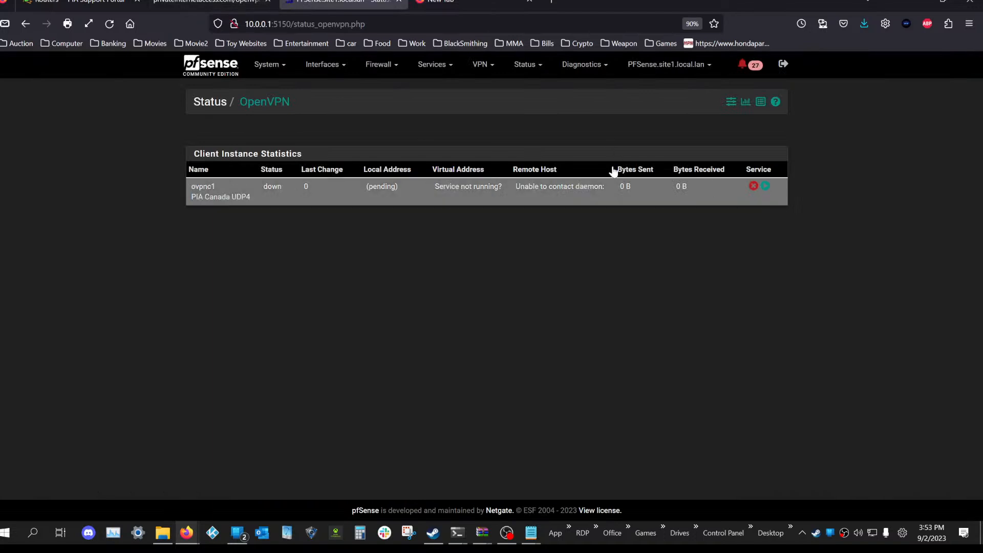
left_click(514, 68)
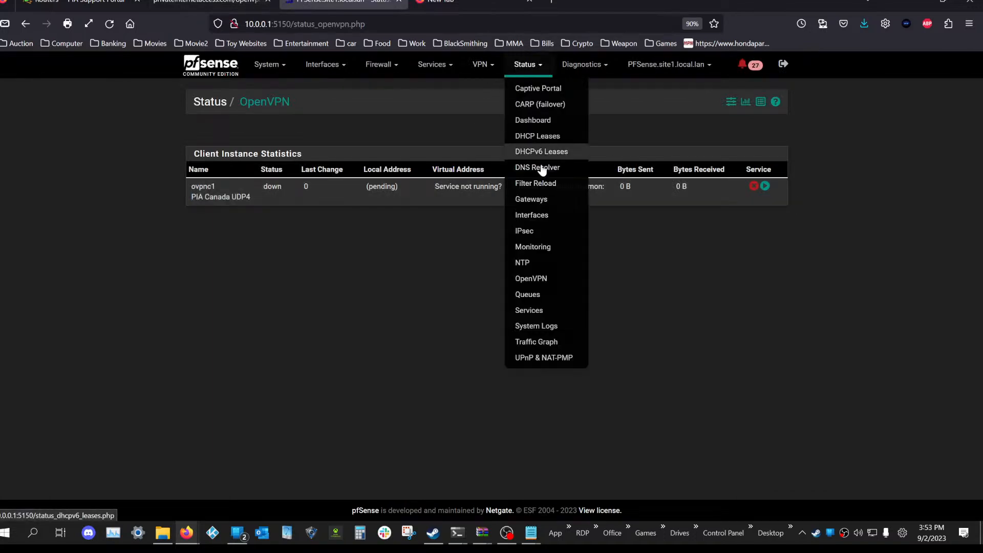
left_click(530, 280)
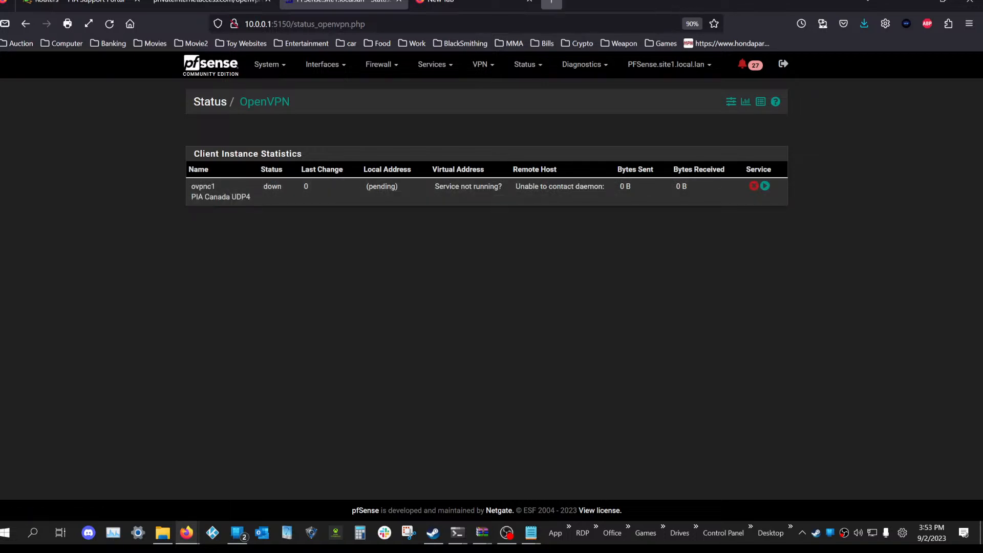
Review the certificate authorities and certificates lists in the certificate manager, finishing on the authorities list
left_click(278, 66)
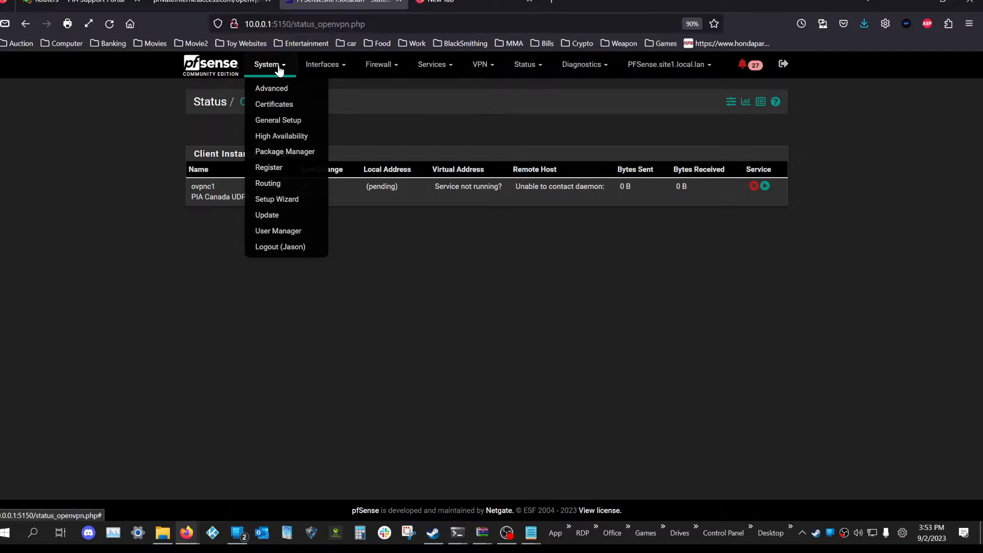
left_click(286, 104)
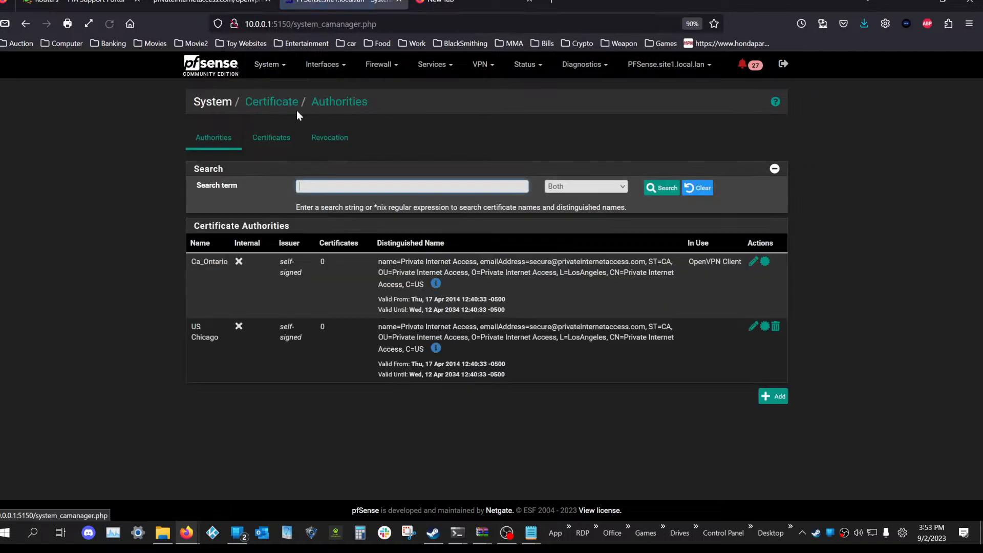
left_click(269, 145)
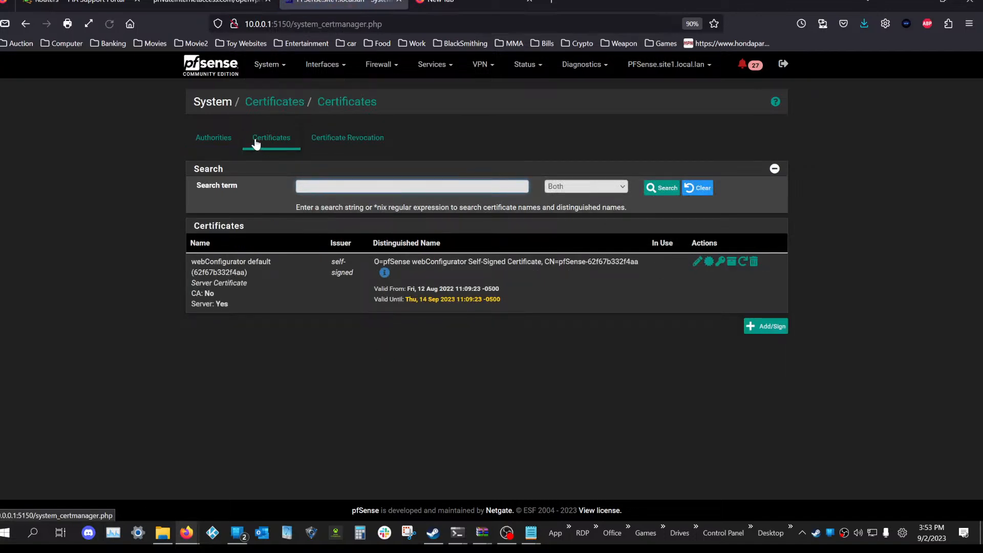
left_click(219, 137)
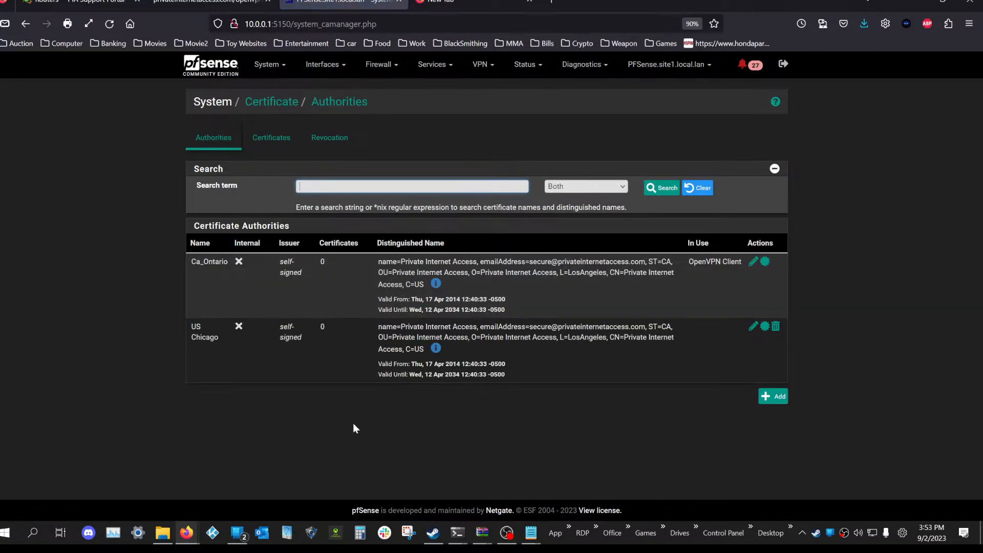
Open a new certificate authority form with the method Import an existing Certificate Authority and examine its certificate data fields
left_click(775, 398)
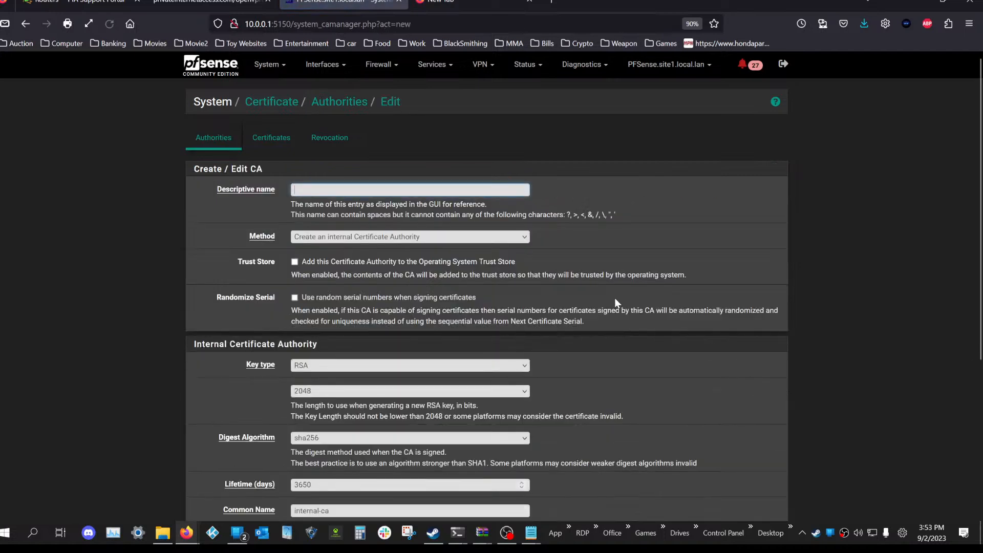
left_click(346, 237)
left_click(350, 266)
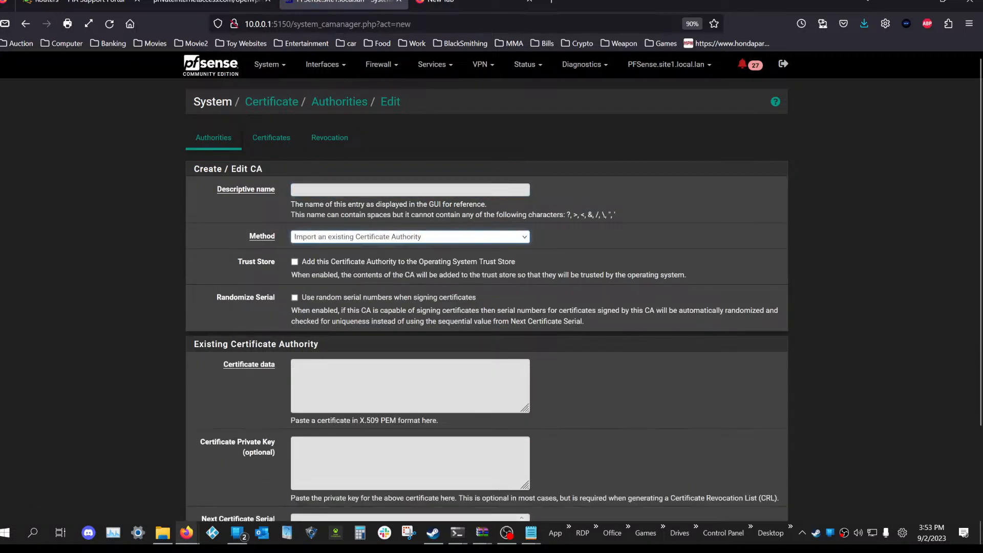
scroll(350, 265, "down", 2)
left_click(350, 271)
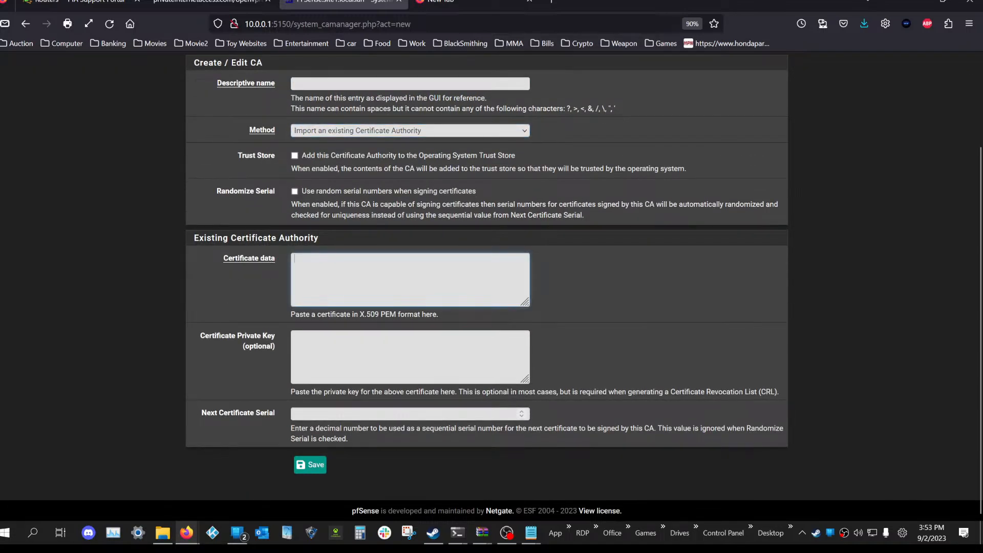
scroll(150, 211, "up", 2)
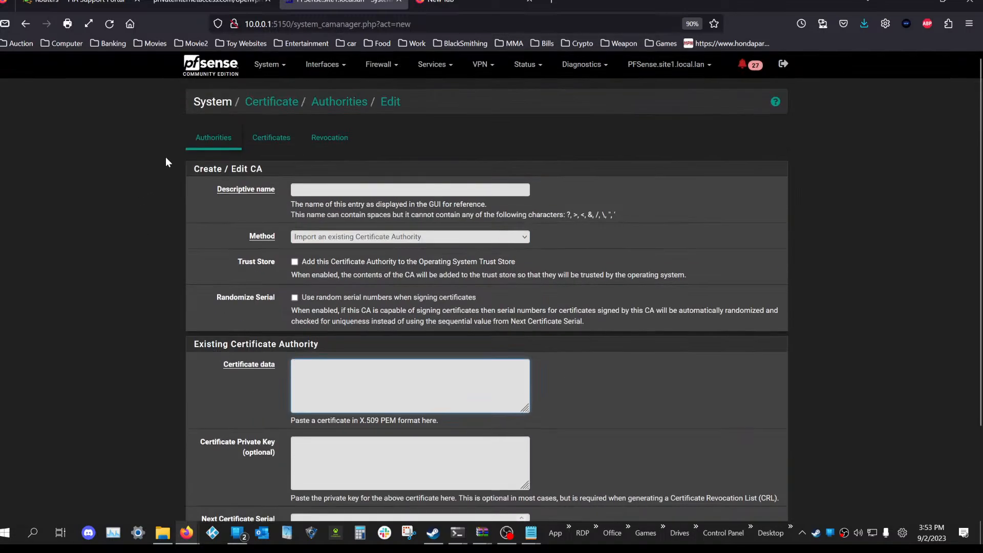
Open a new OpenVPN client form and examine its general, mode, endpoint, user authentication and TLS settings
left_click(432, 65)
left_click(481, 65)
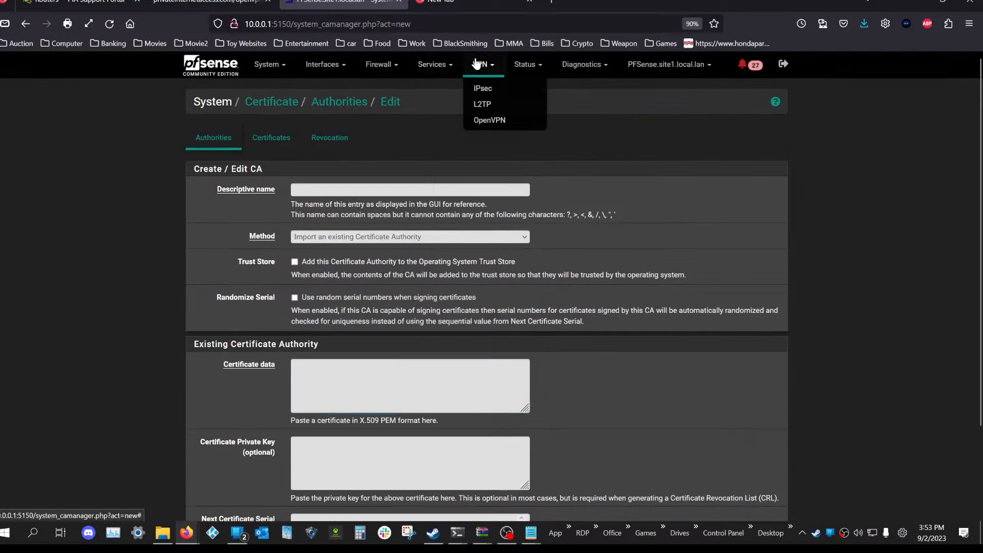
left_click(496, 123)
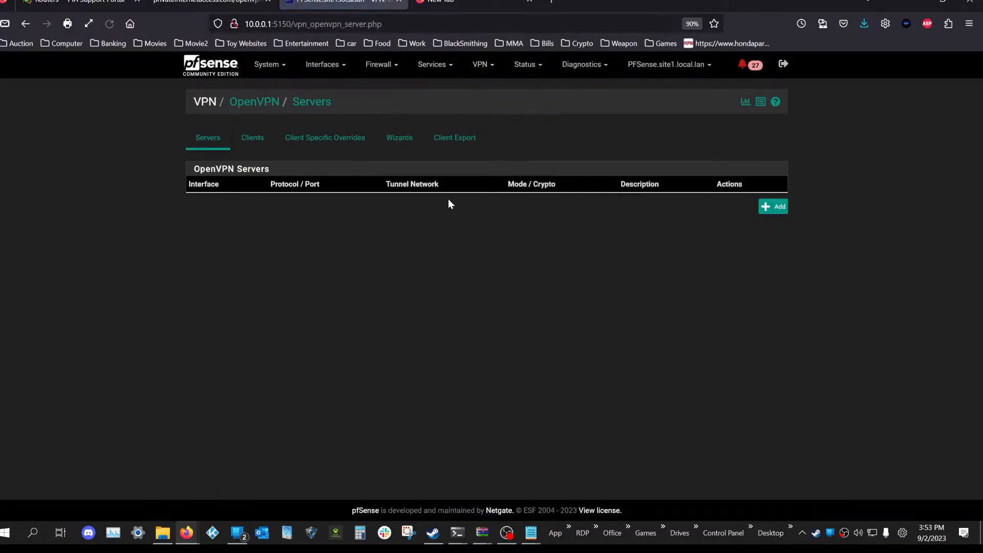
left_click(251, 141)
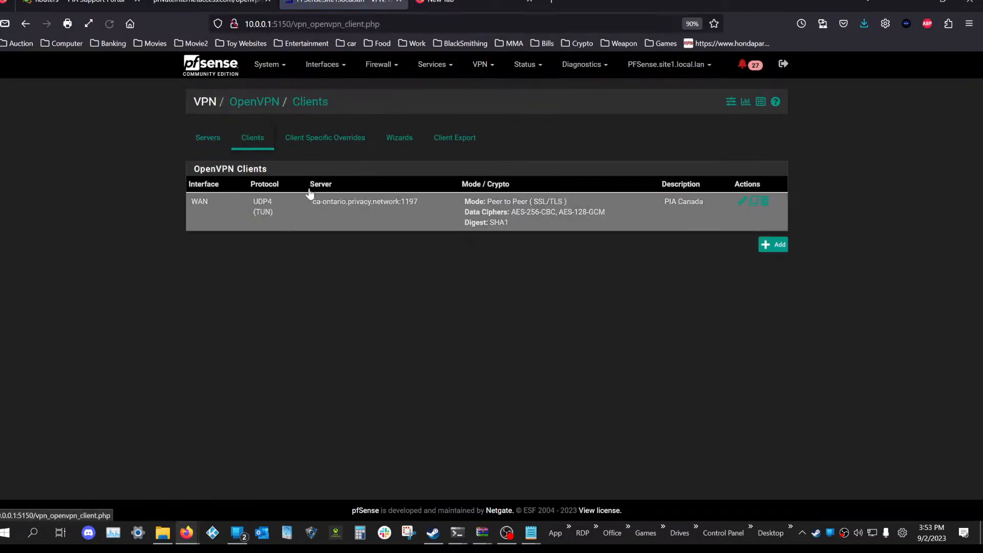
left_click(773, 245)
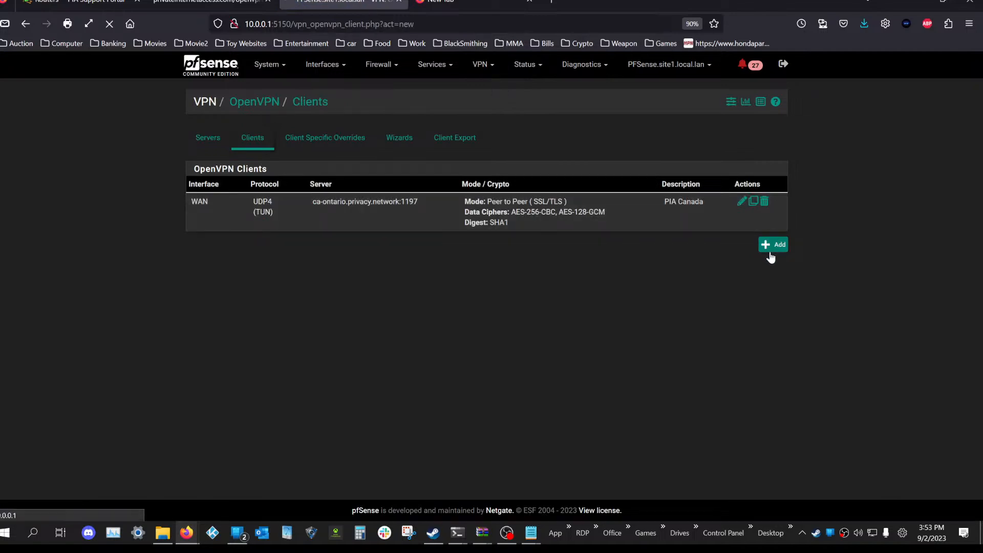
scroll(280, 184, "down", 3)
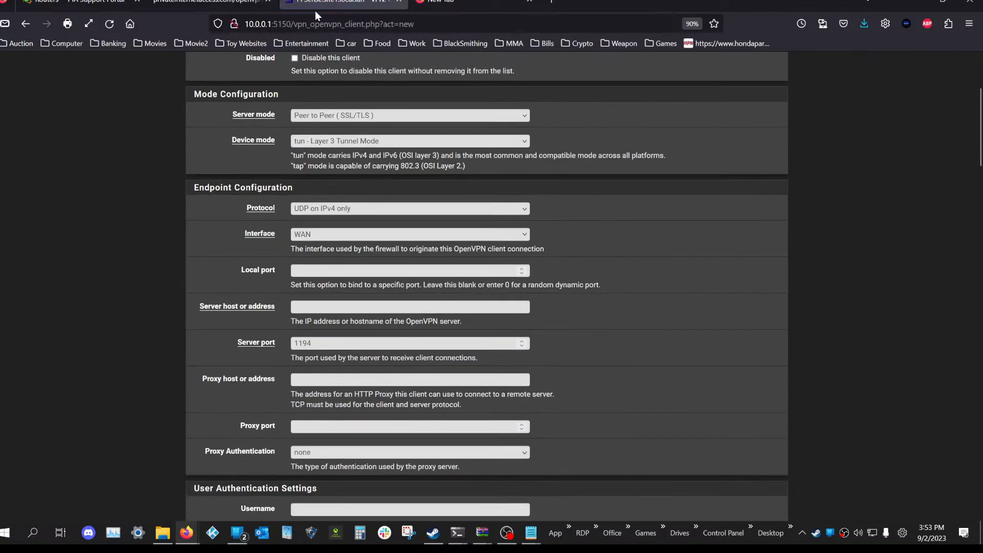
scroll(349, 293, "down", 5)
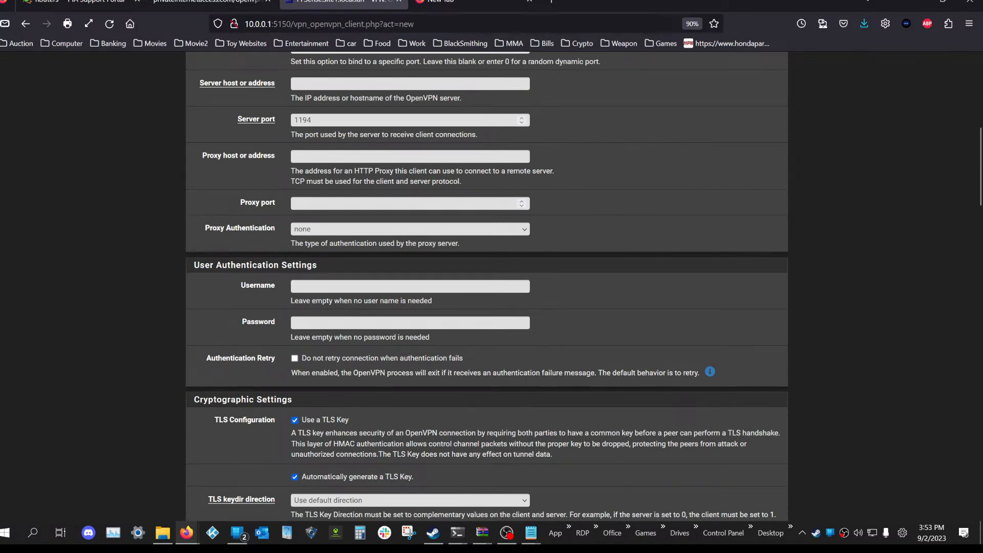
scroll(644, 216, "up", 9)
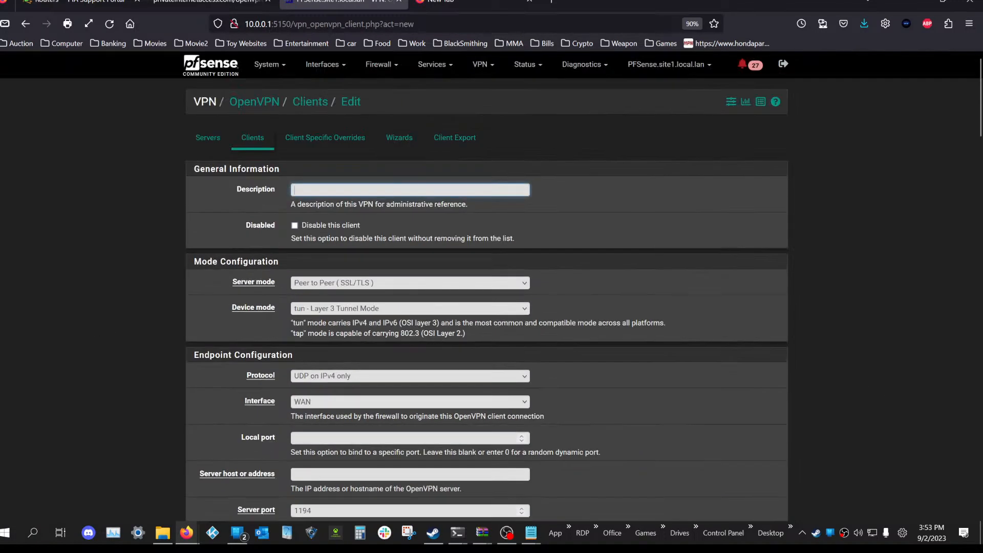
left_click(432, 64)
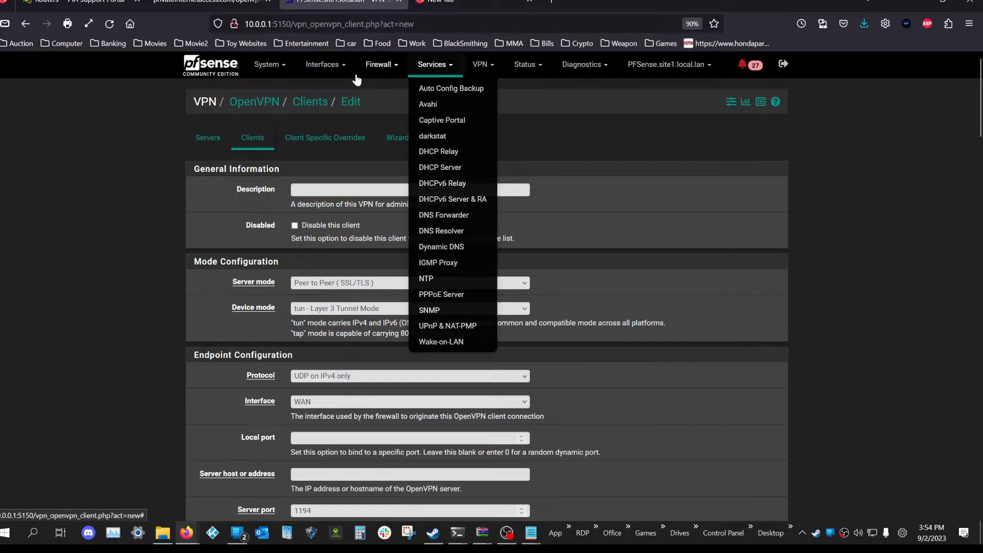
left_click(333, 72)
left_click(385, 72)
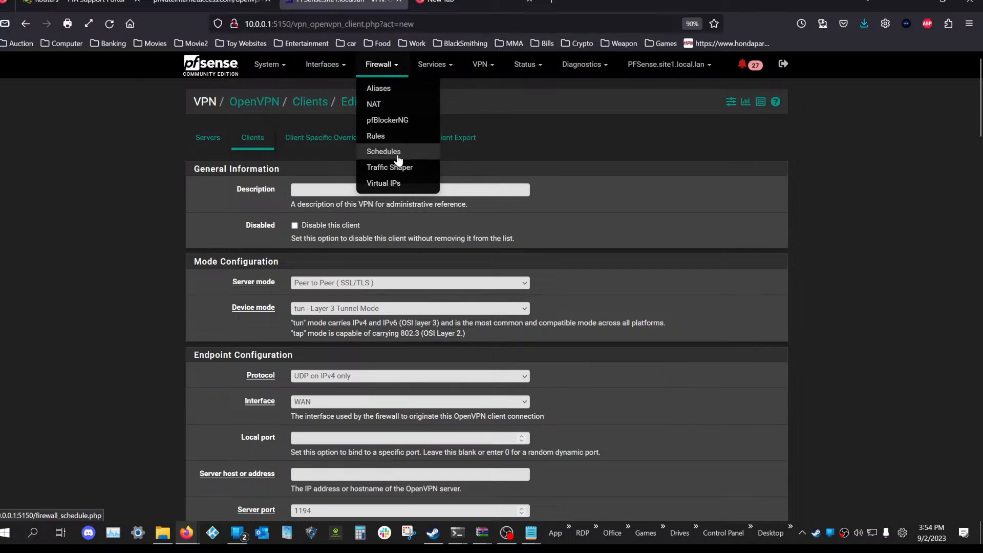
left_click(377, 69)
Open the firewall's outbound NAT settings and select Manual Outbound NAT rule generation as the mode
left_click(378, 70)
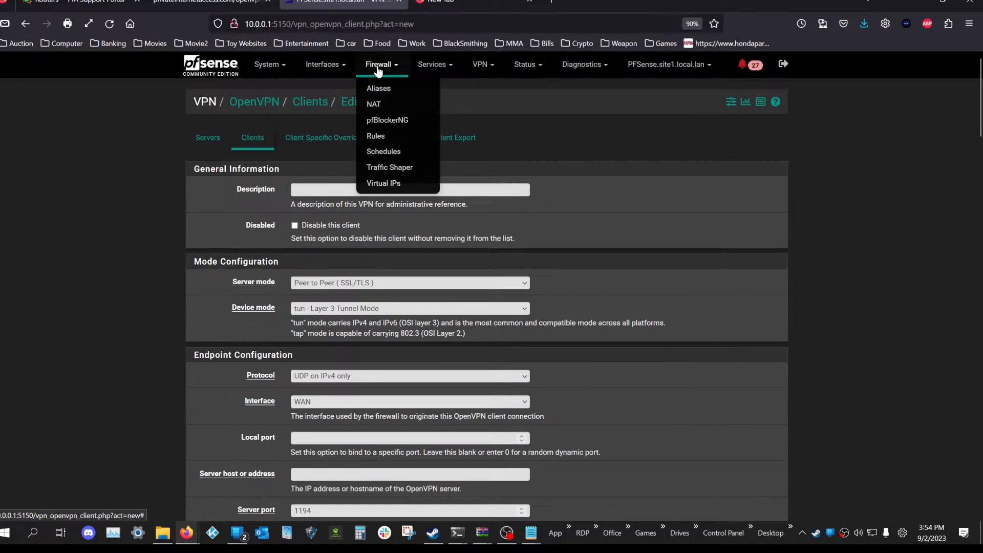
left_click(379, 105)
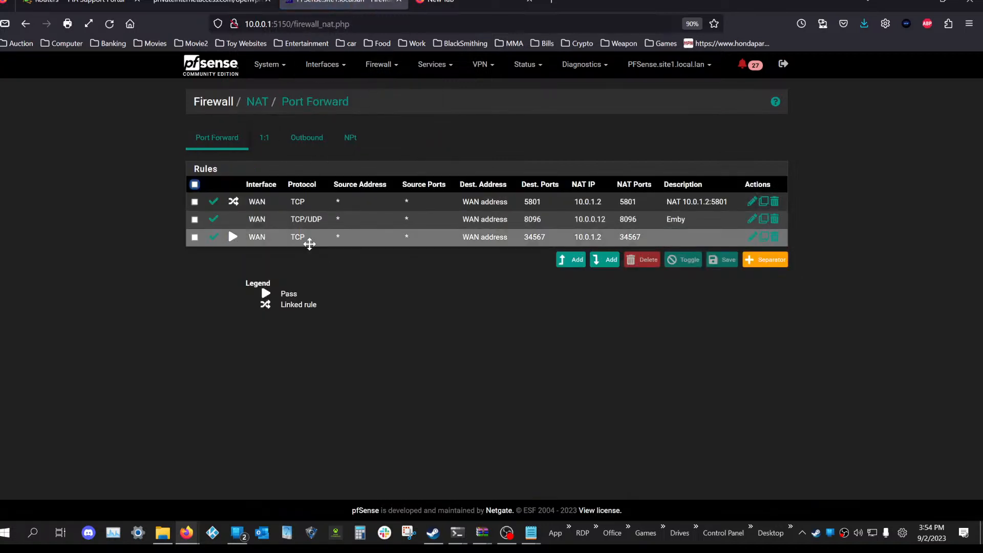
left_click(307, 138)
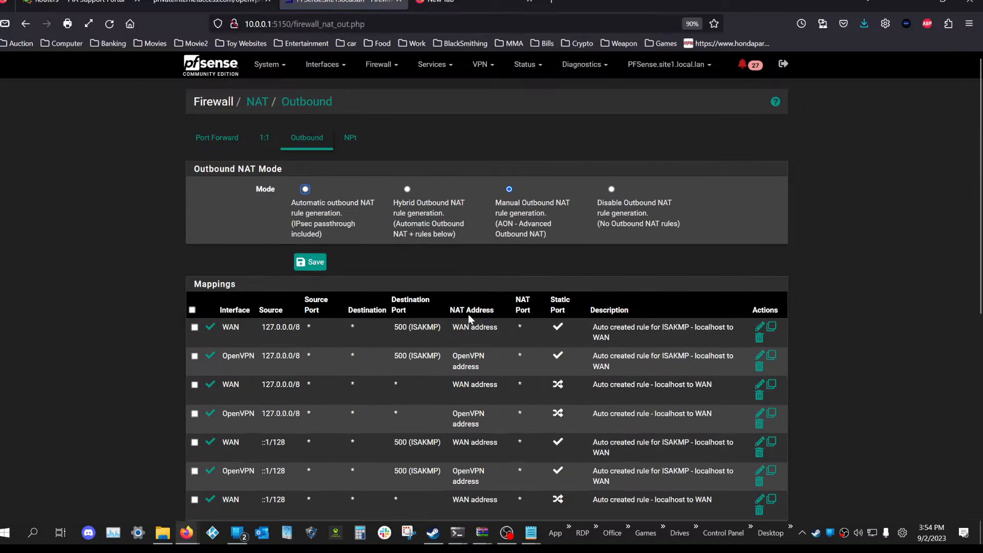
scroll(468, 314, "down", 1)
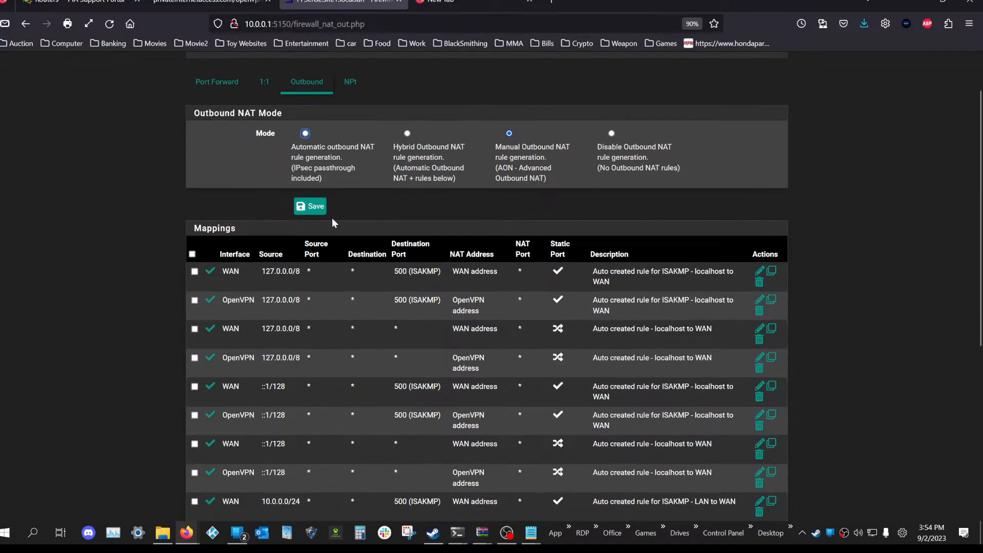
scroll(328, 208, "up", 1)
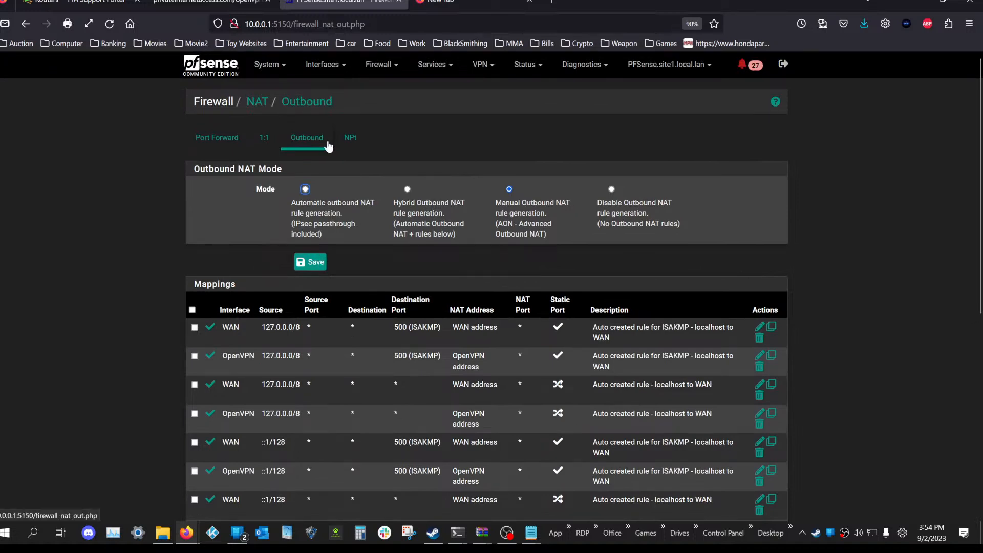
left_click(408, 190)
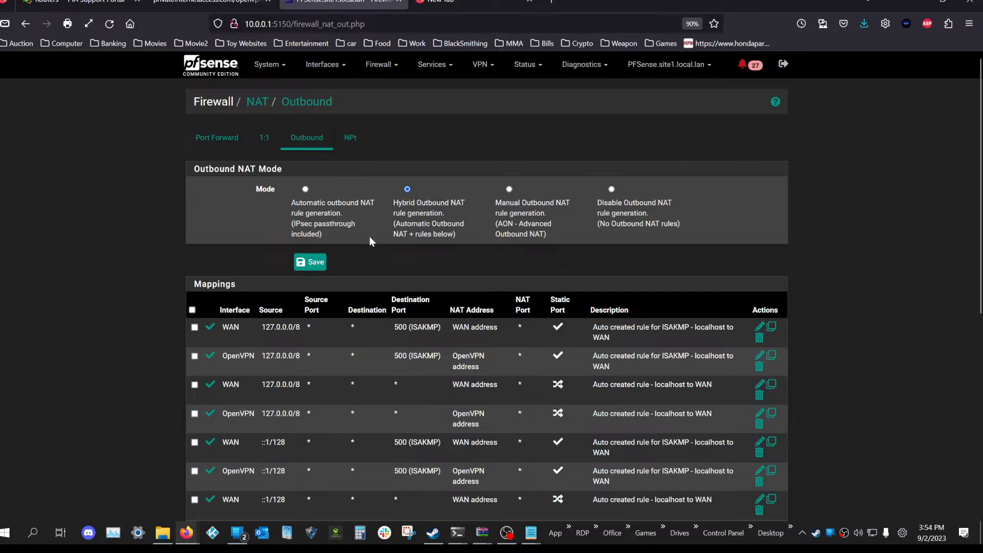
left_click(509, 190)
Open a duplicate of the first WAN outbound mapping, source 127.0.0.0/8, and examine its available interface choices
scroll(405, 307, "down", 5)
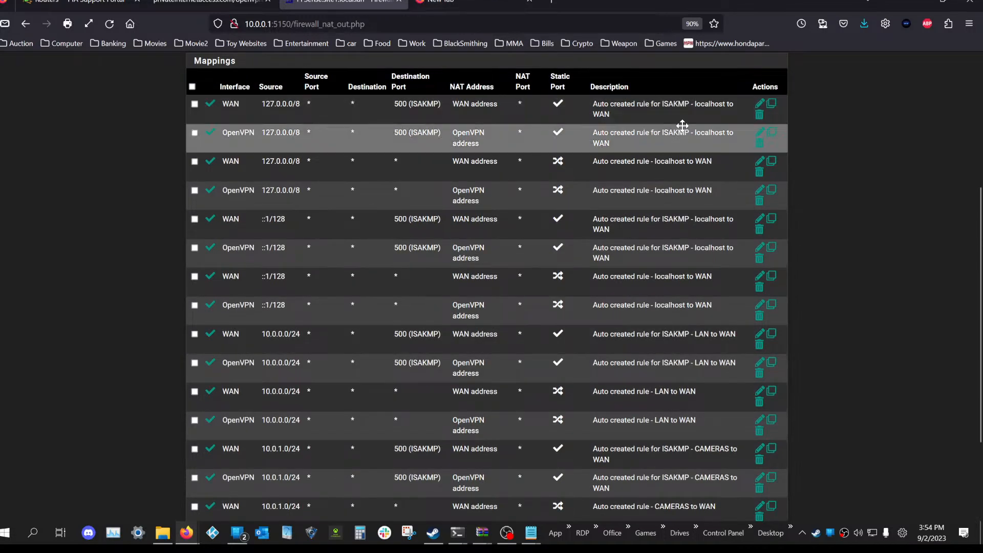
scroll(297, 273, "down", 1)
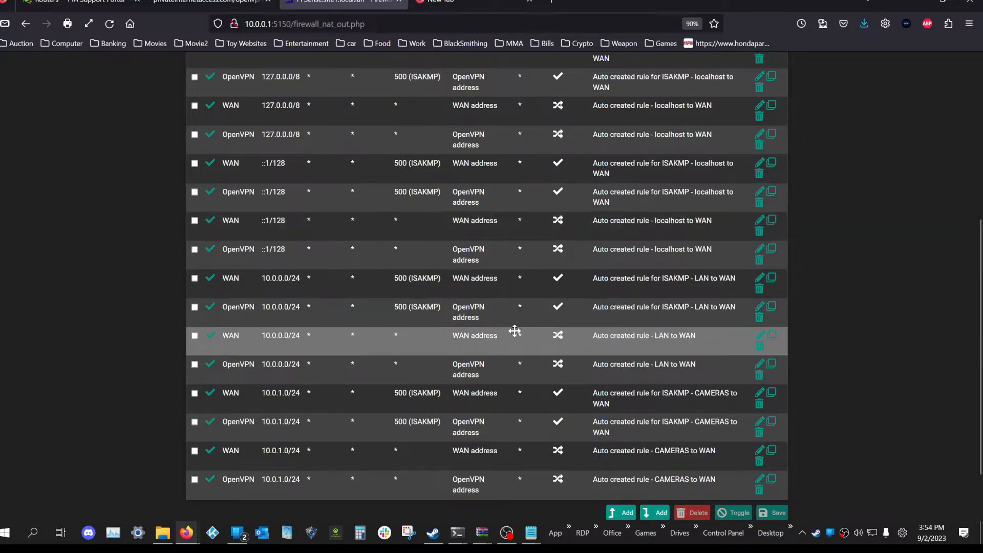
scroll(563, 353, "up", 2)
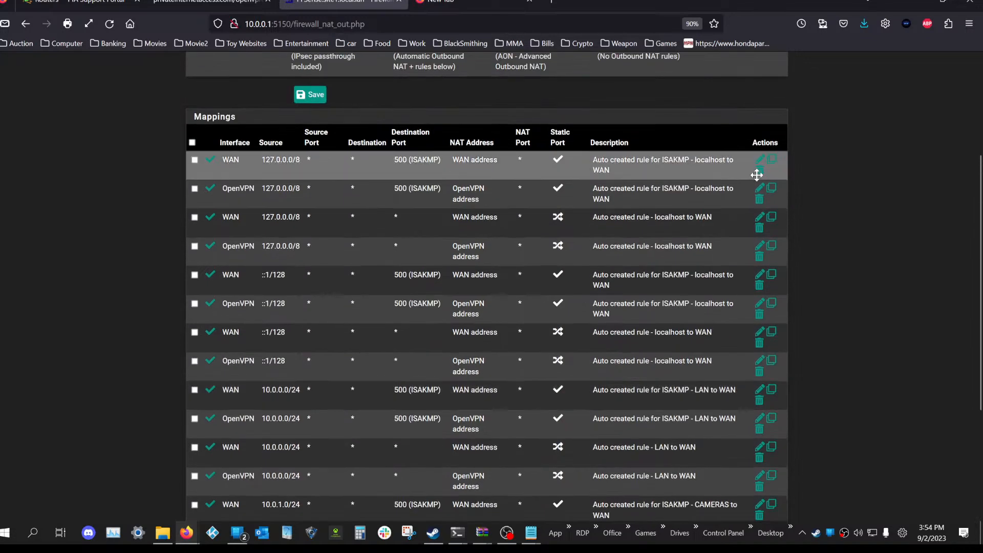
left_click(772, 160)
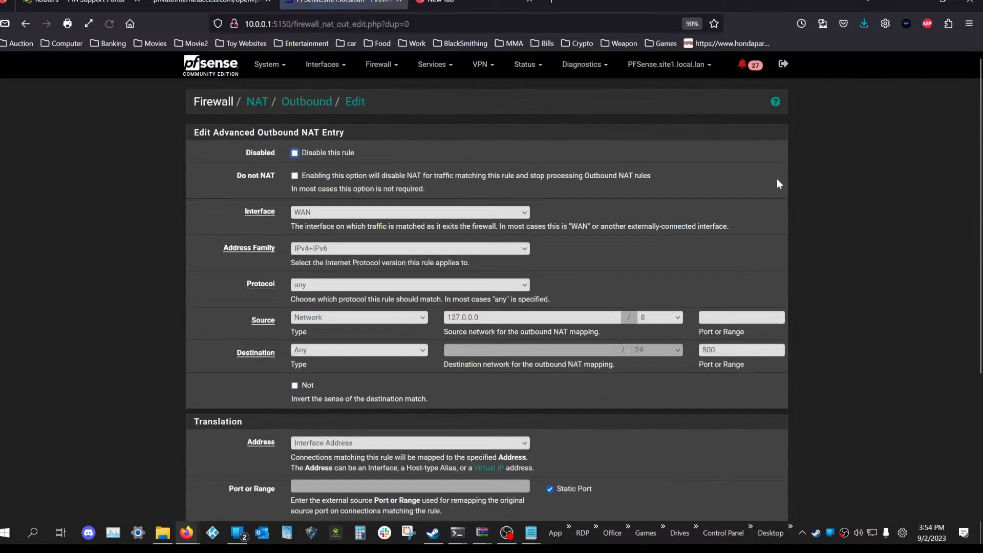
left_click(349, 216)
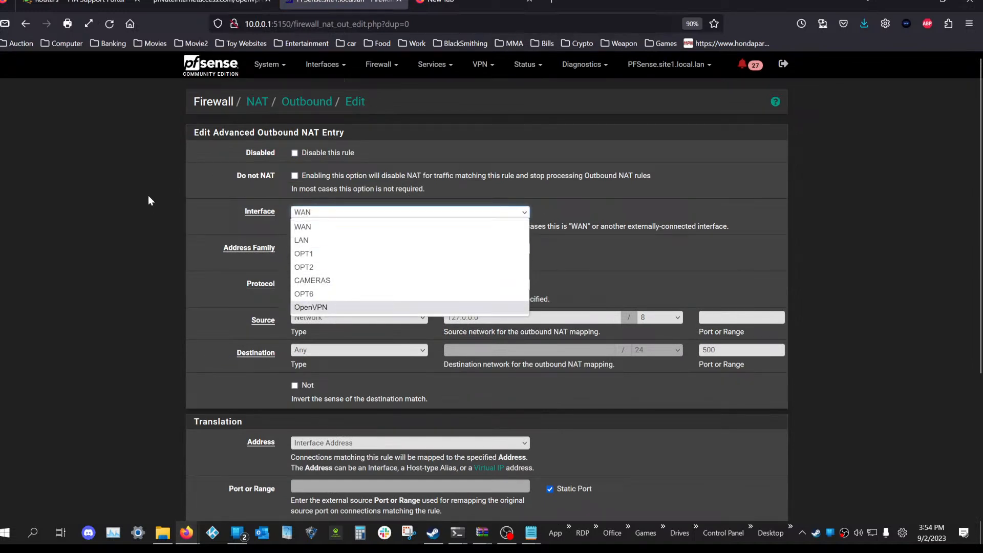
Close the pfSense page, the empty new page and the Private Internet Access download page in the browser
left_click(398, 2)
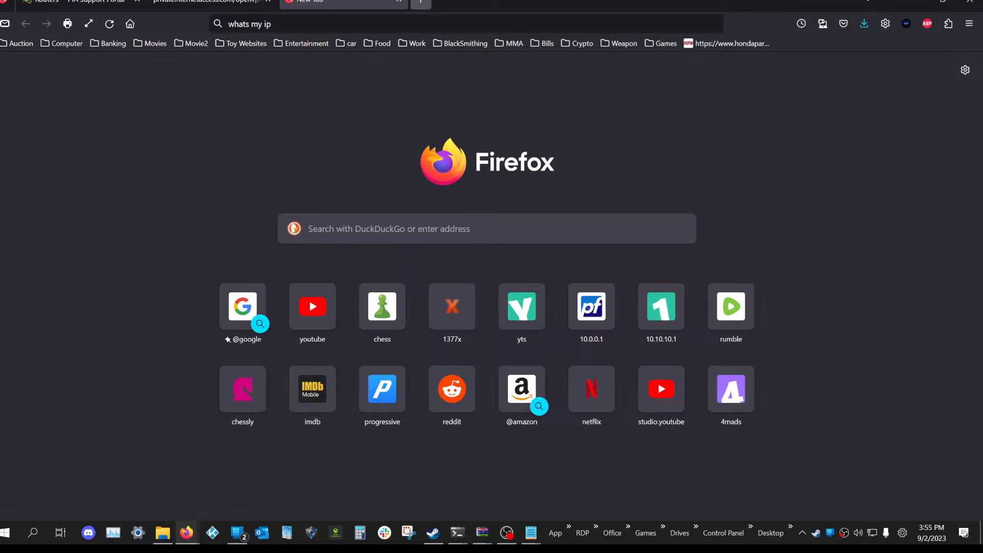
left_click(398, 4)
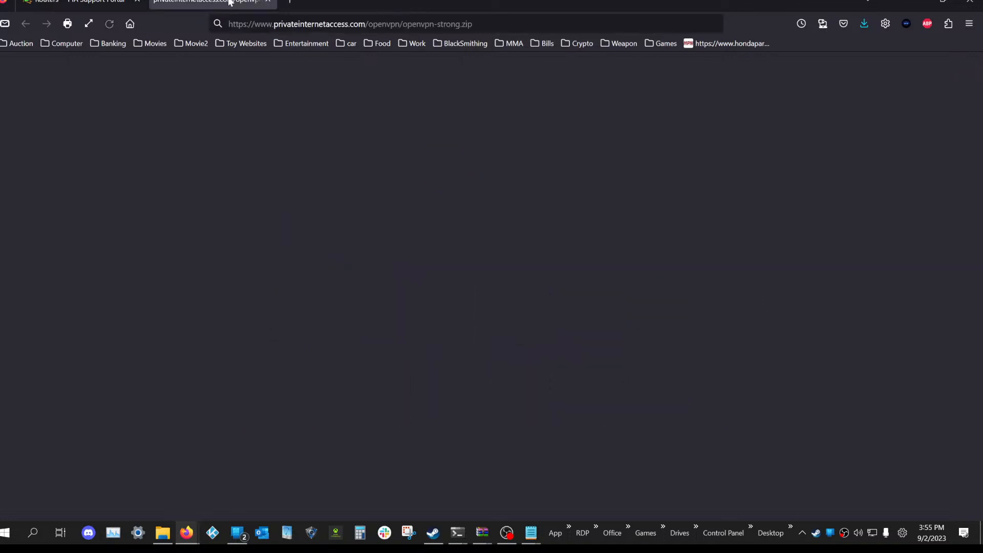
left_click(266, 2)
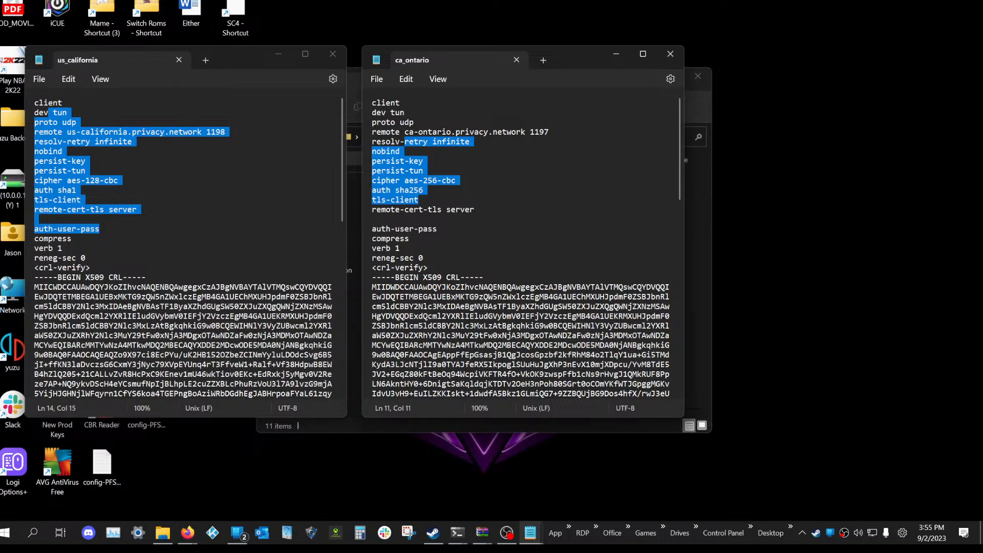
Close the ca_ontario and us_california configuration files and the Most Secure folder
left_click(670, 54)
left_click(333, 54)
left_click_drag(484, 84, 447, 72)
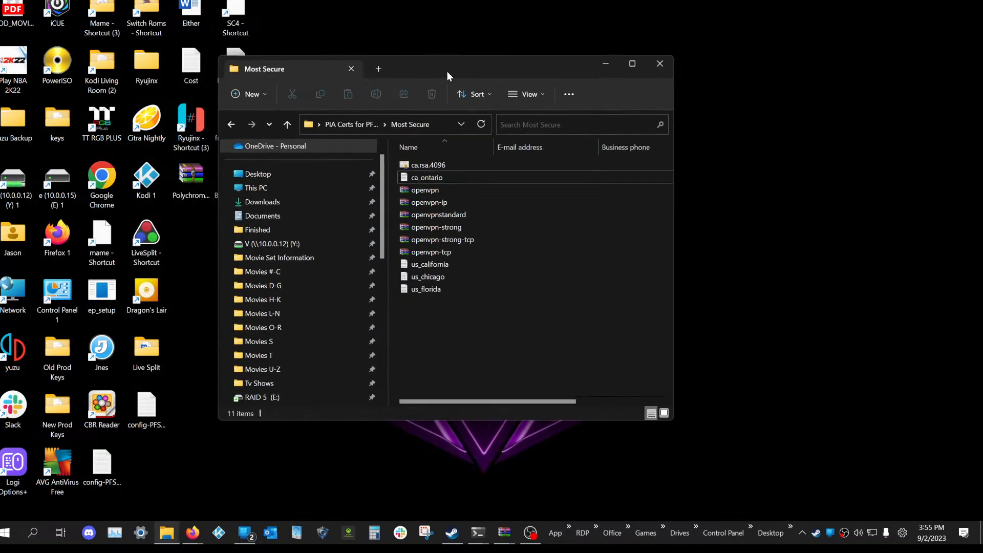
left_click(659, 62)
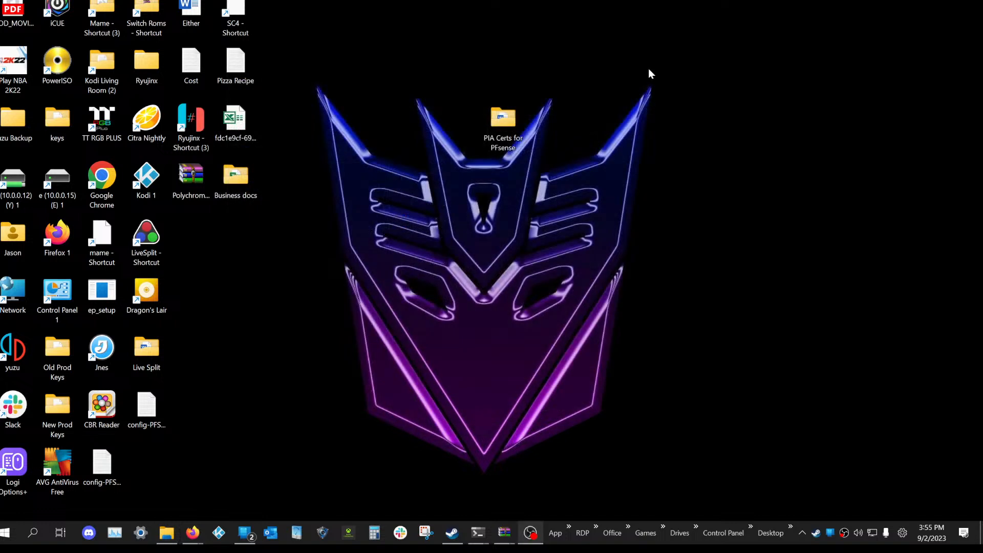